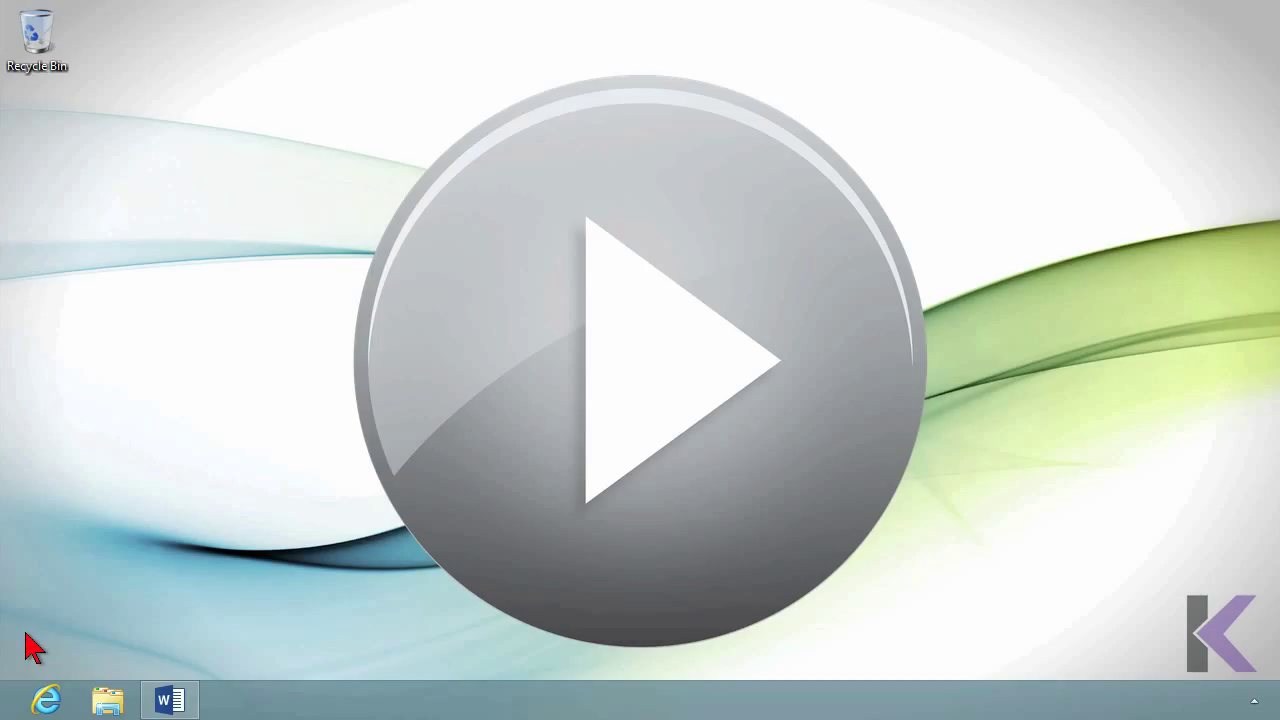
Bring the Word sample document to the front with the Page Layout ribbon showing.
{"action": "left_click", "coordinate": [170, 702]}
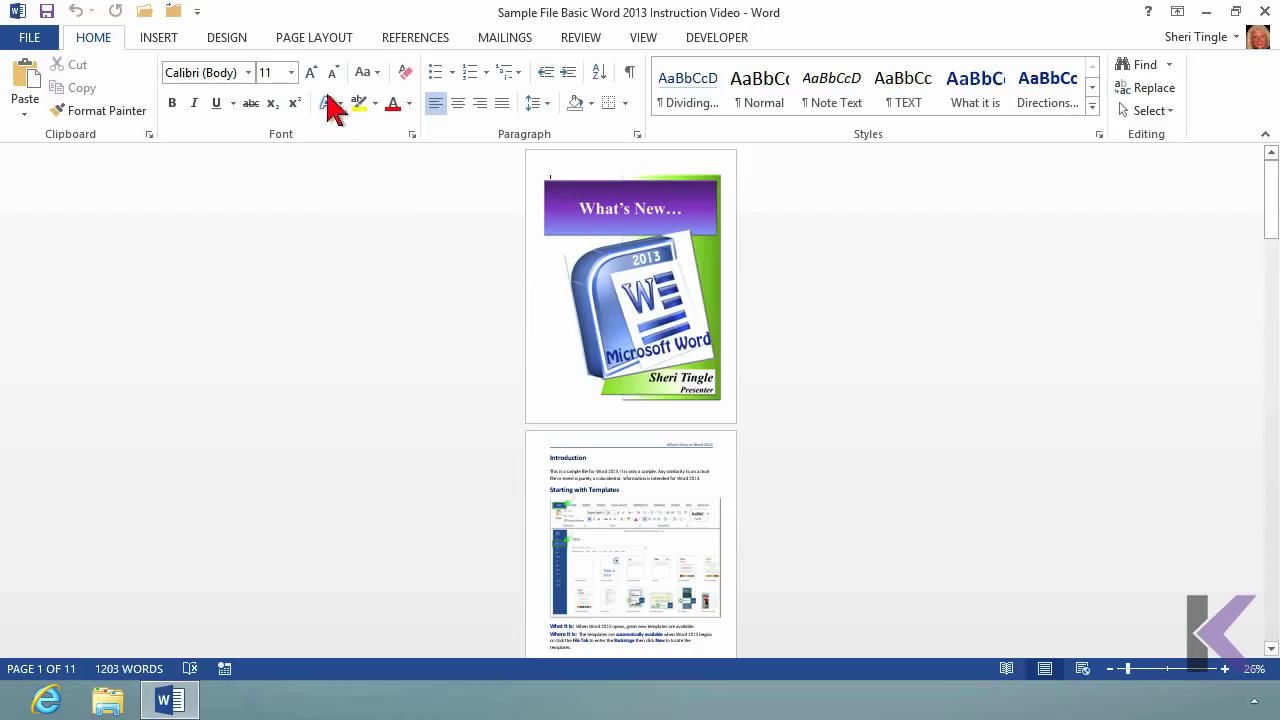
{"action": "left_click", "coordinate": [322, 40]}
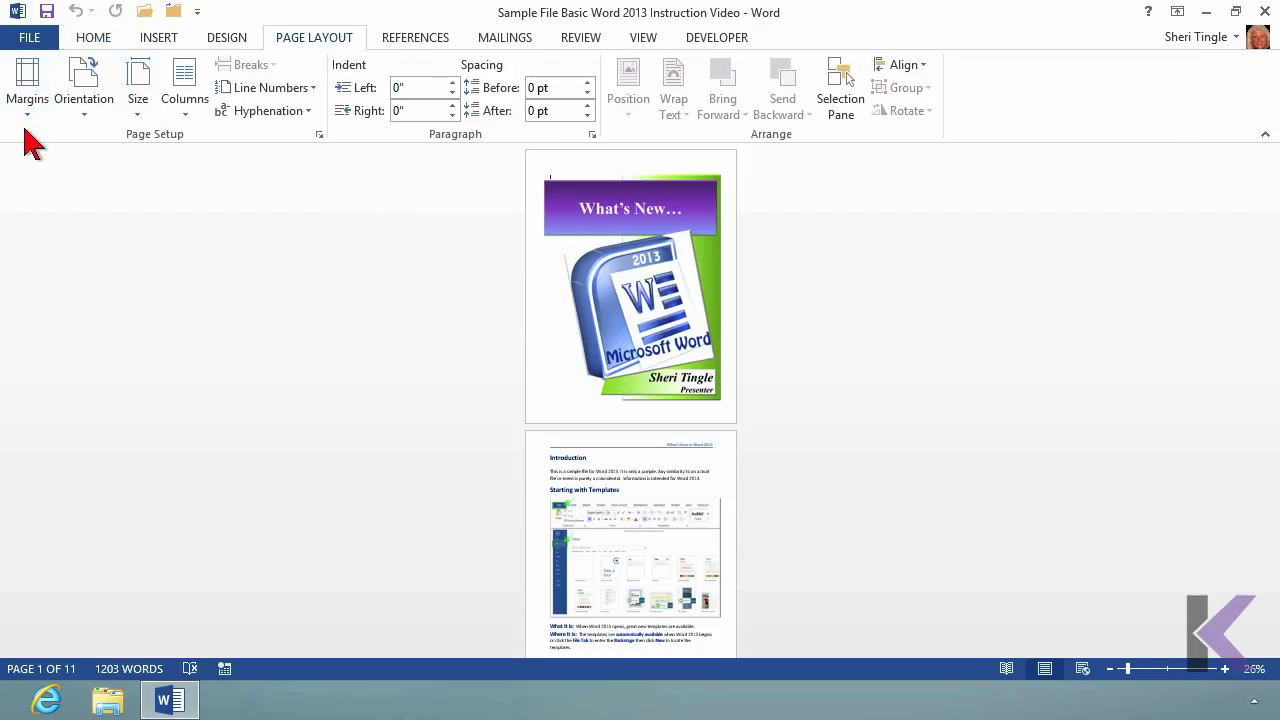
Set the paper size to Tabloid (11" x 17") and check the six reflowed pages.
{"action": "left_click", "coordinate": [133, 117]}
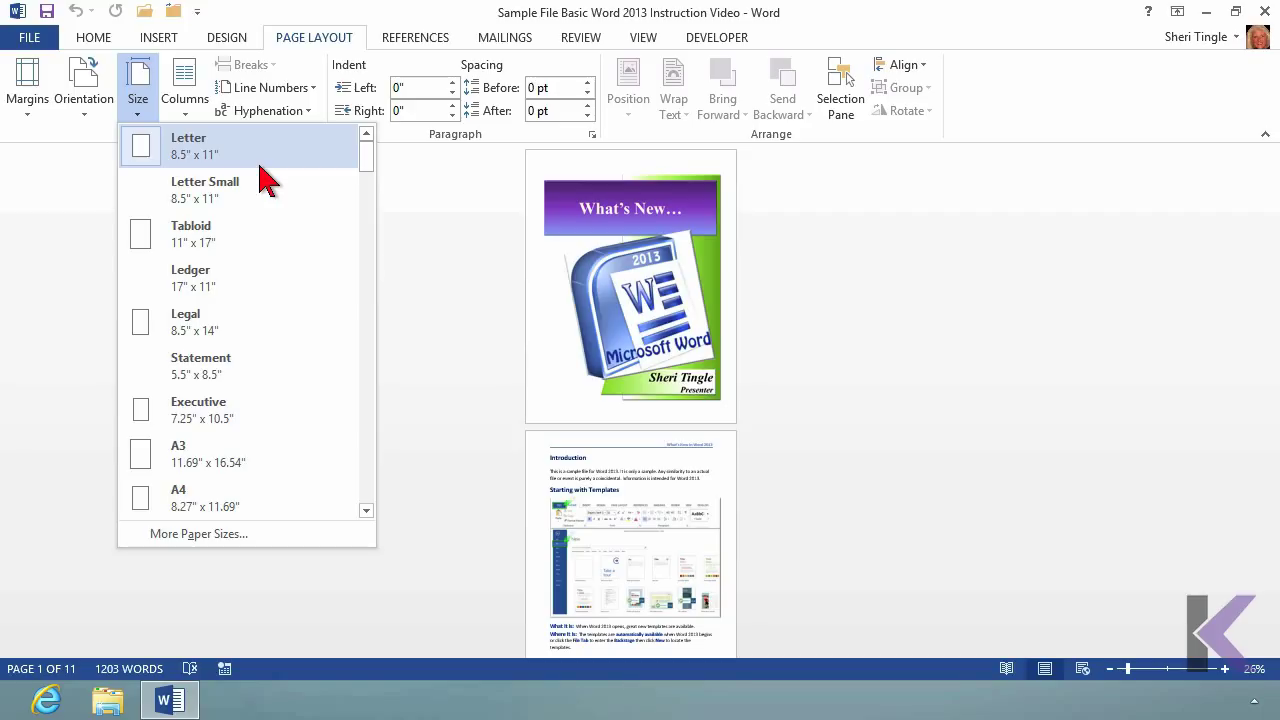
{"action": "left_click", "coordinate": [258, 250]}
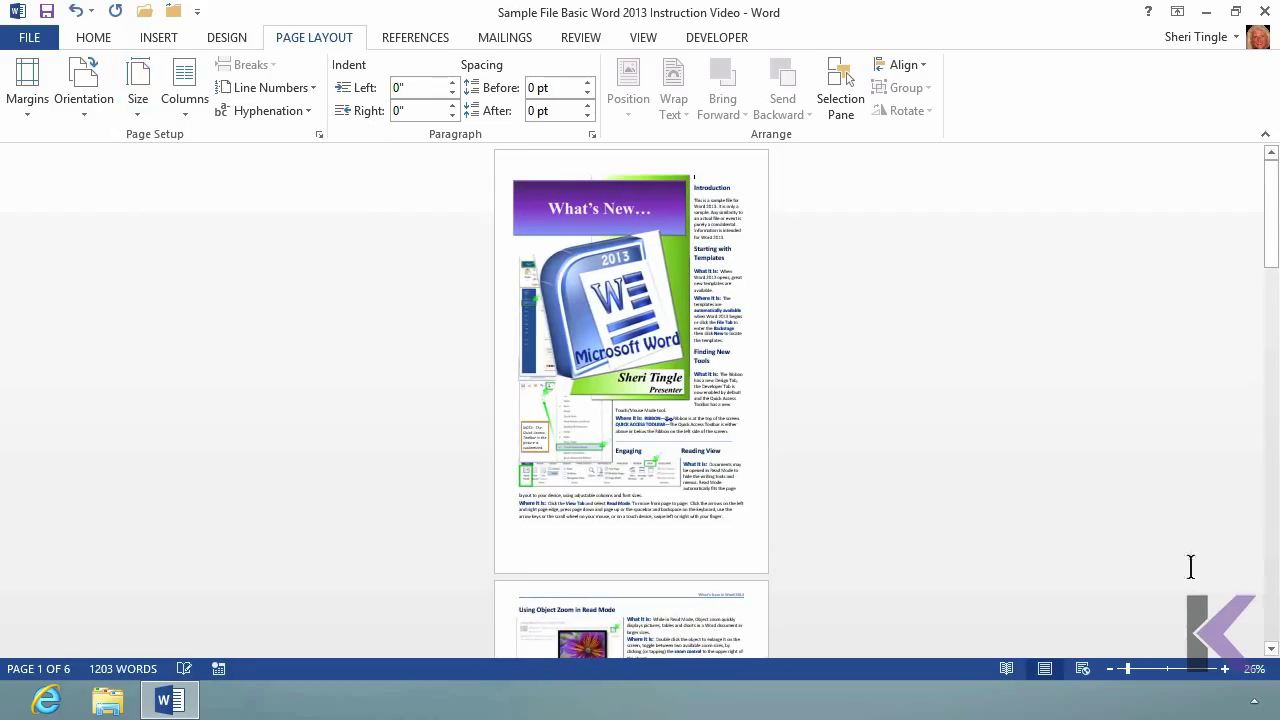
{"action": "left_click_drag", "start_coordinate": [1273, 640], "coordinate": [1273, 640]}
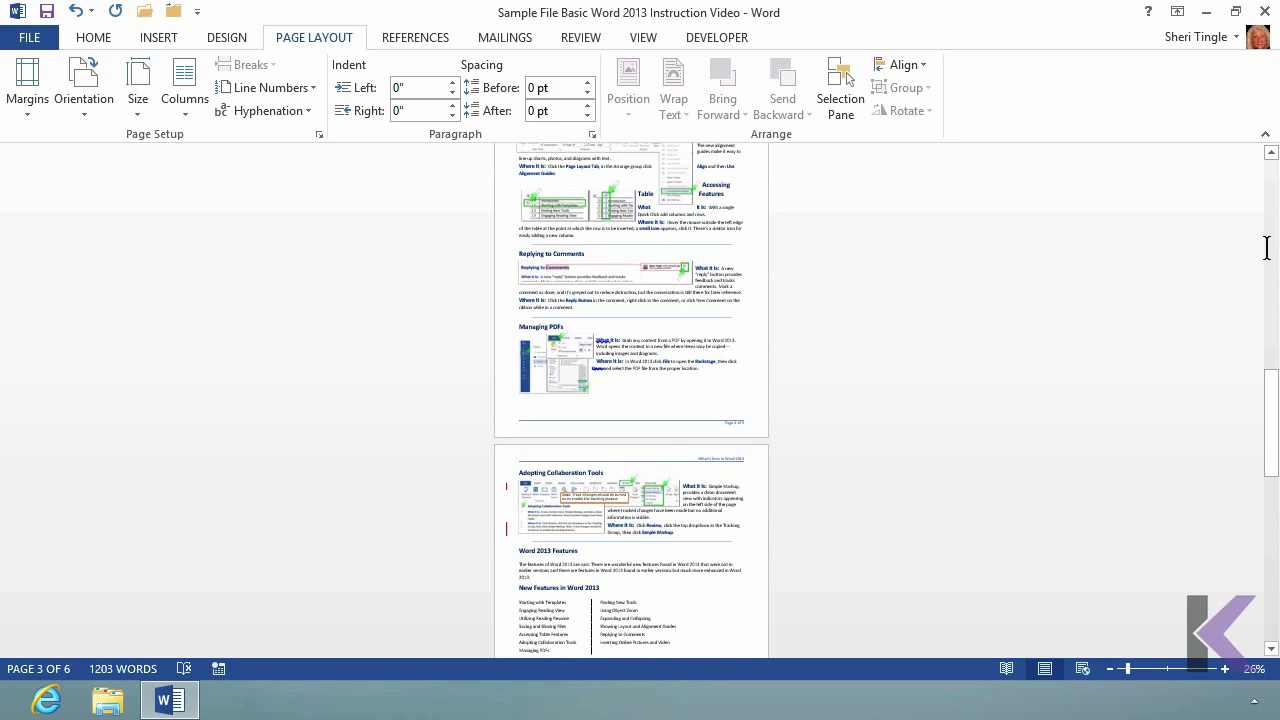
{"action": "left_click", "coordinate": [1276, 193]}
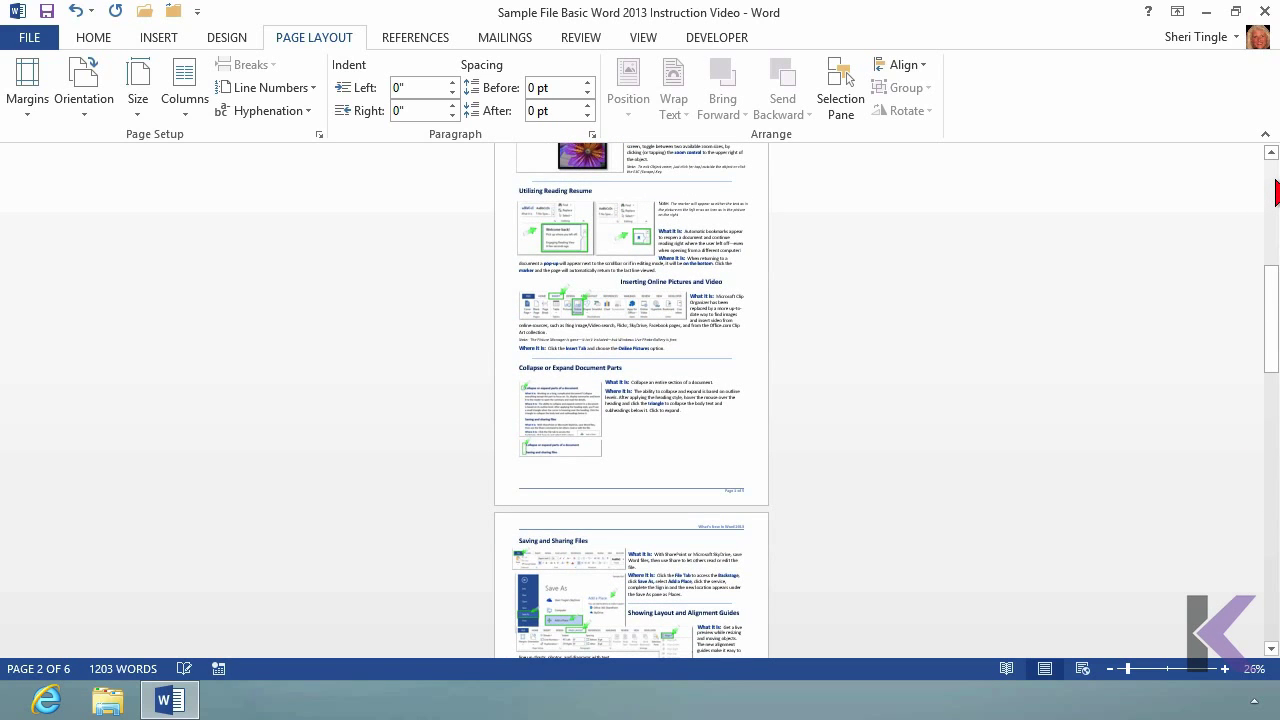
{"action": "left_click", "coordinate": [1276, 193]}
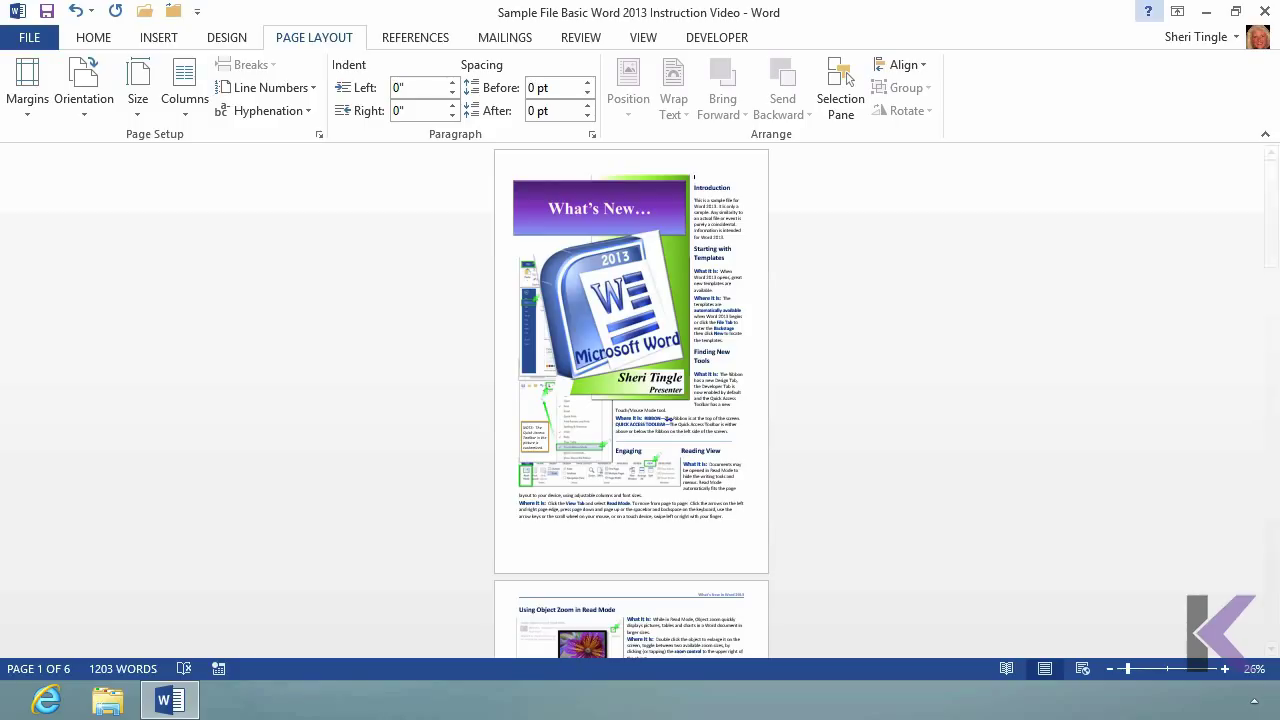
Undo Tabloid, then review the Letter 8.5" x 11" paper settings and cancel without changes.
{"action": "left_click", "coordinate": [75, 12]}
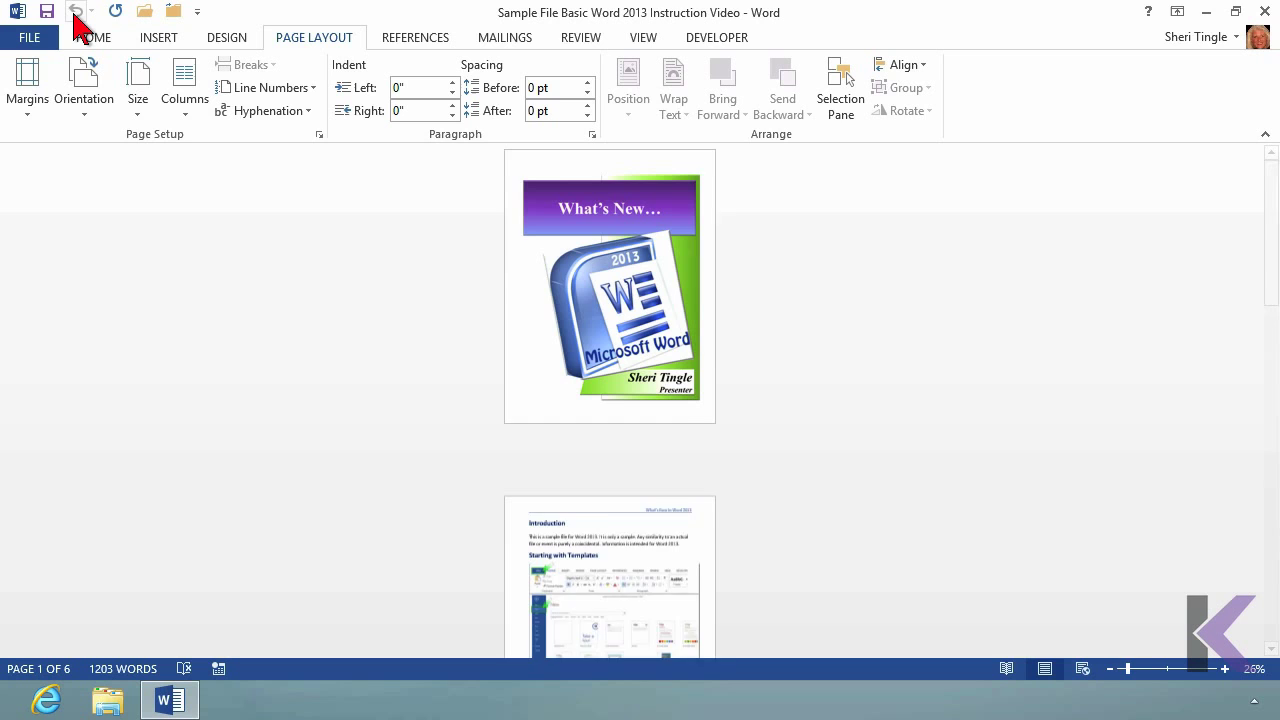
{"action": "left_click", "coordinate": [140, 116]}
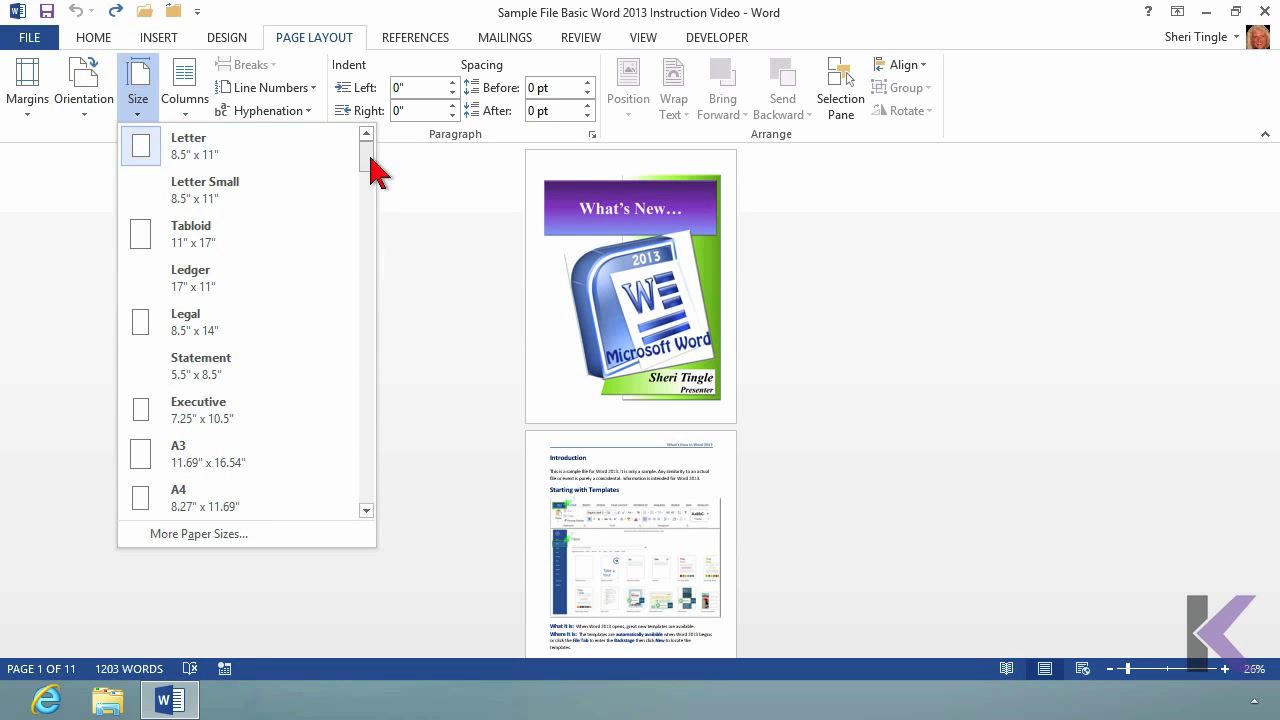
{"action": "mouse_move", "coordinate": [368, 168]}
{"action": "left_mouse_down"}
{"action": "mouse_move", "coordinate": [372, 383]}
{"action": "mouse_move", "coordinate": [374, 157]}
{"action": "left_mouse_up"}
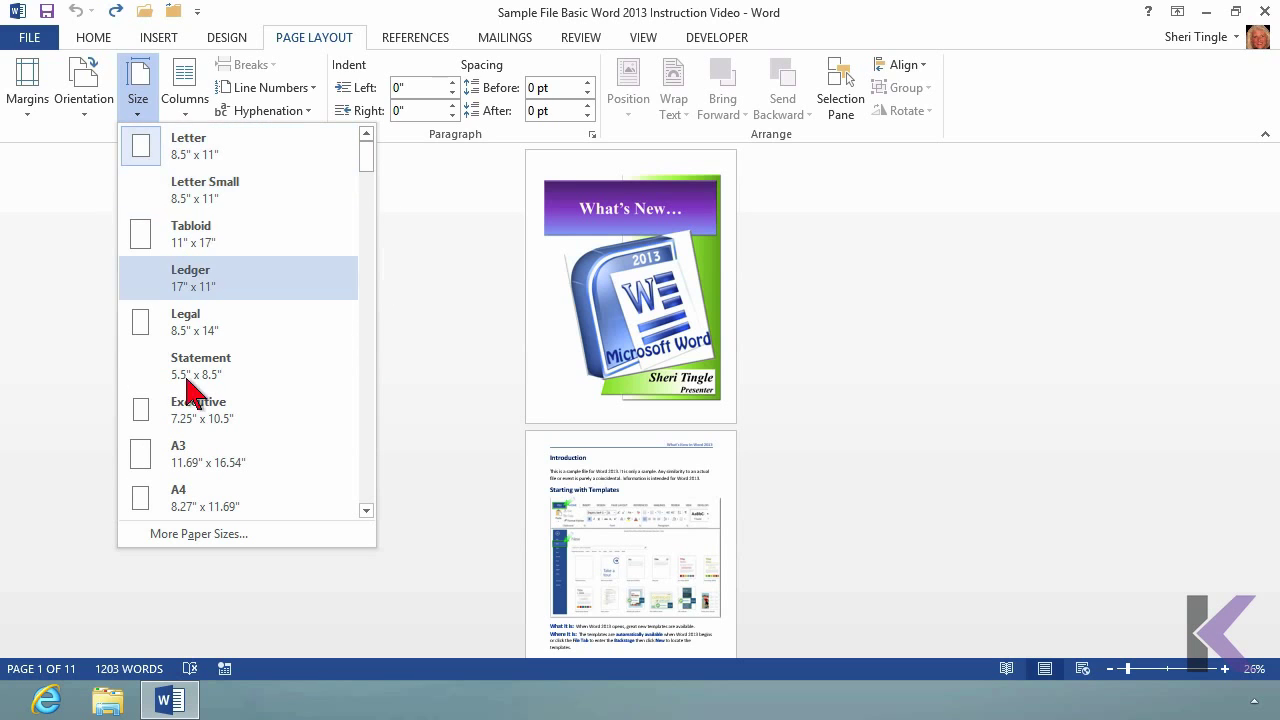
{"action": "left_click", "coordinate": [204, 544]}
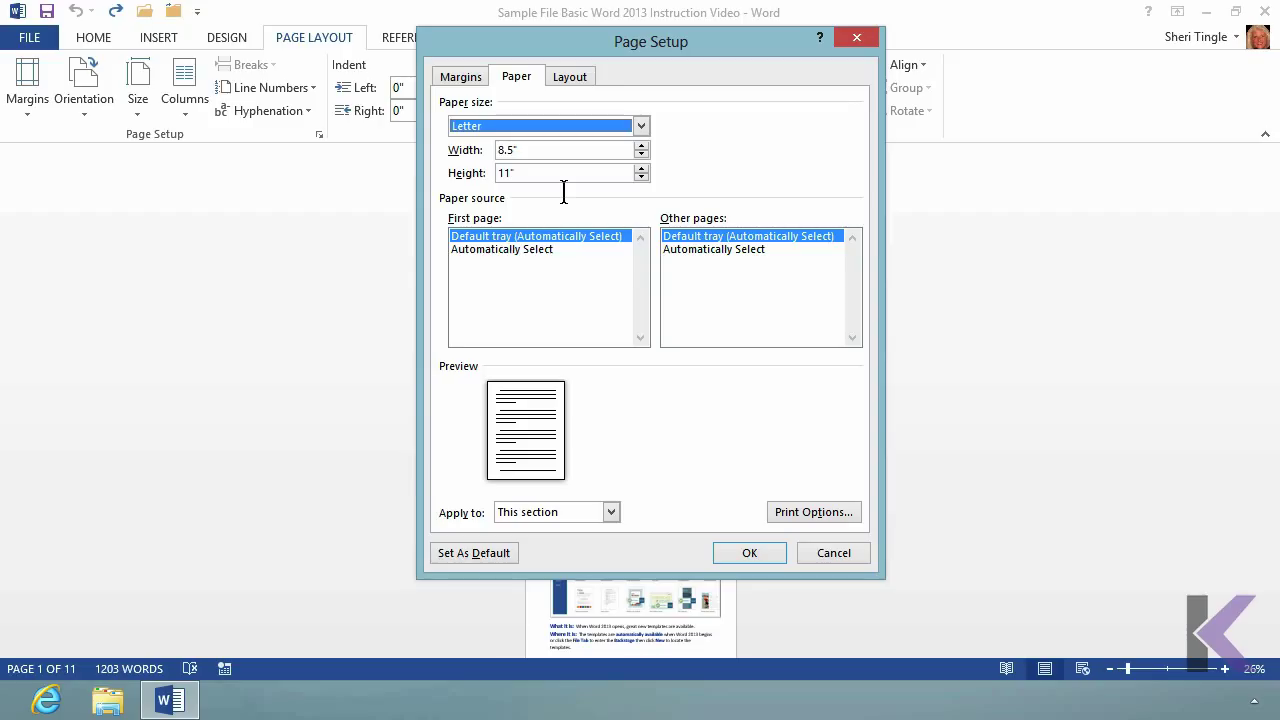
{"action": "left_click", "coordinate": [845, 555]}
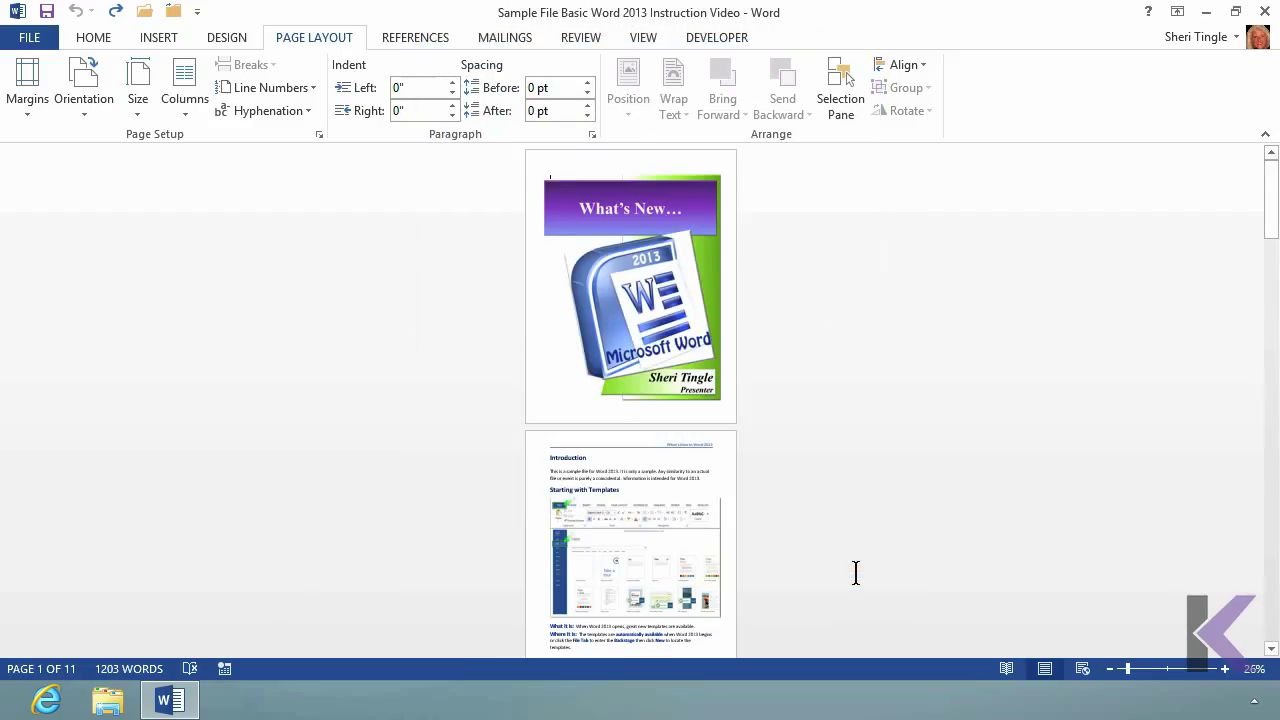
Switch to Landscape and scroll through the 14 wide pages, then return to the top.
{"action": "left_click", "coordinate": [95, 120]}
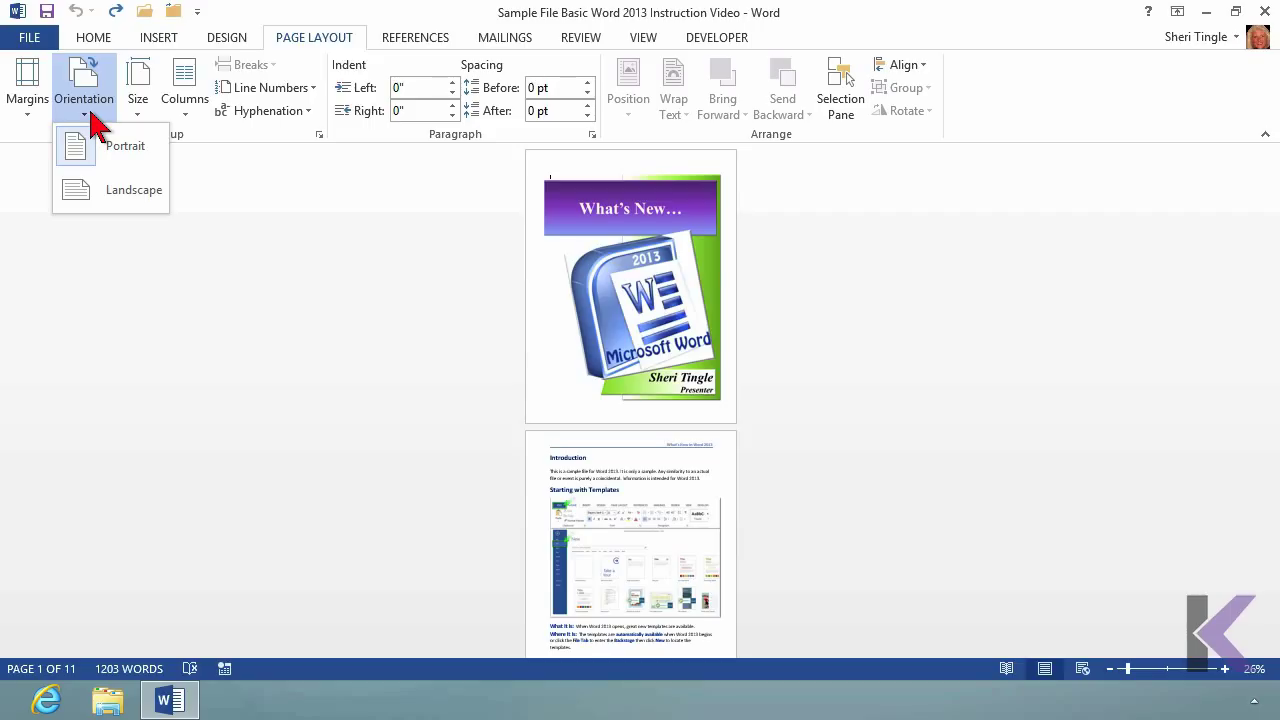
{"action": "left_click", "coordinate": [118, 205]}
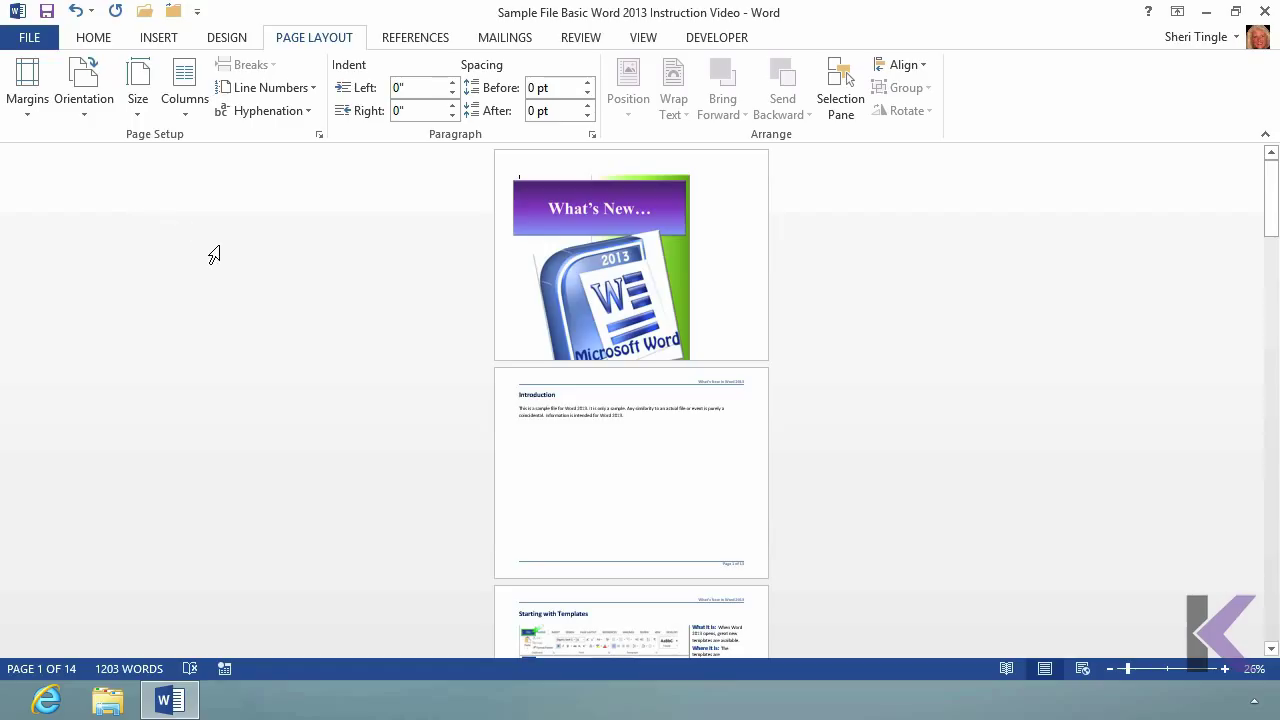
{"action": "scroll", "coordinate": [250, 265], "scroll_direction": "down", "scroll_amount": 1}
{"action": "scroll", "coordinate": [250, 265], "scroll_direction": "down", "scroll_amount": 3}
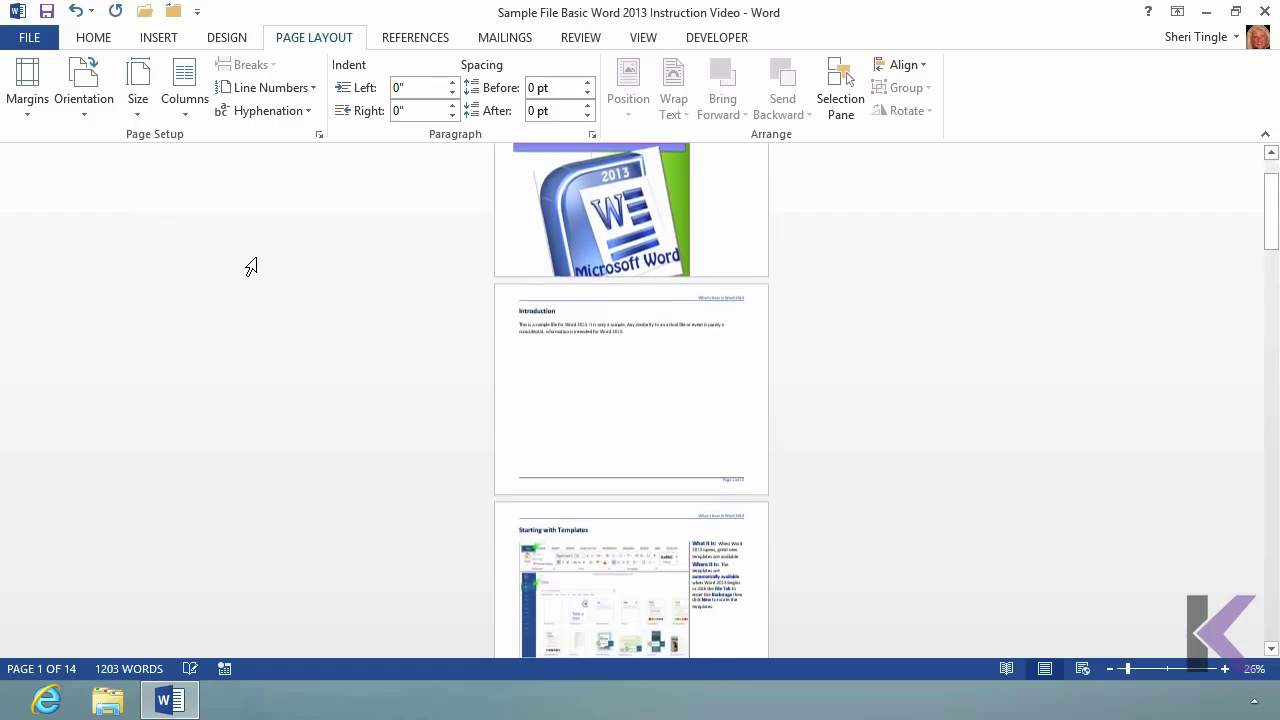
{"action": "scroll", "coordinate": [250, 265], "scroll_direction": "down", "scroll_amount": 2}
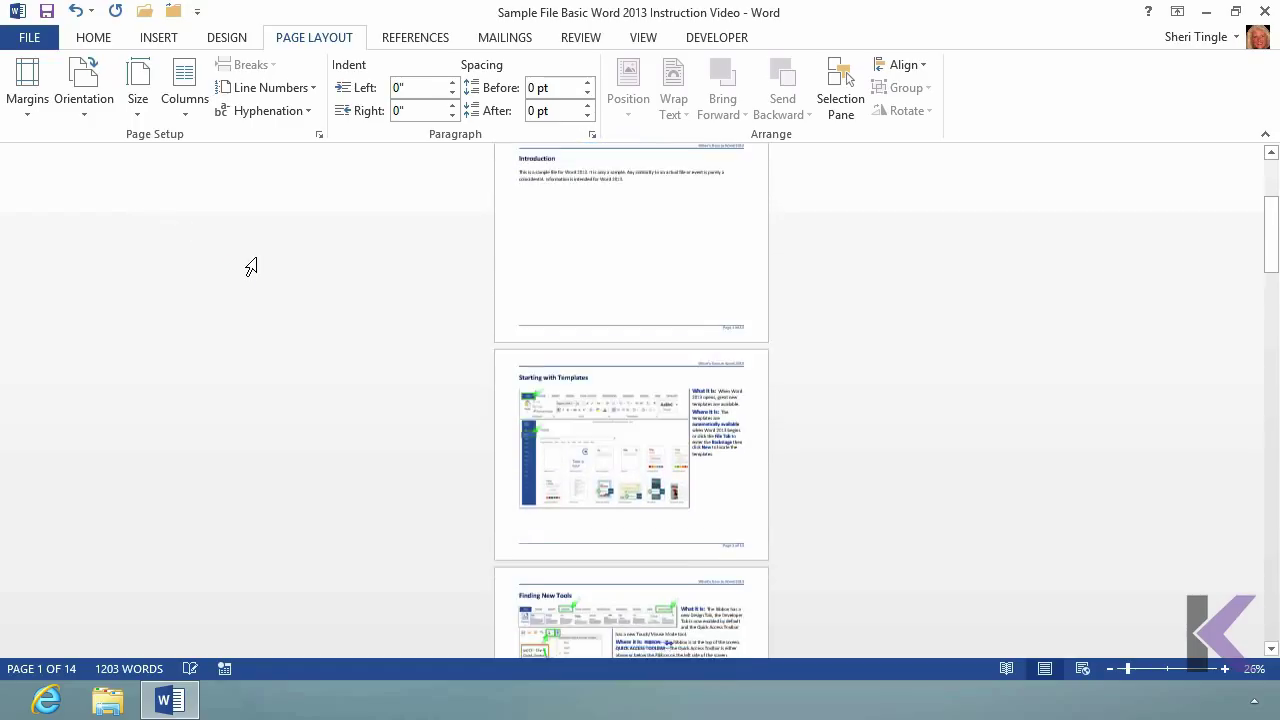
{"action": "scroll", "coordinate": [250, 265], "scroll_direction": "down", "scroll_amount": 1}
{"action": "scroll", "coordinate": [237, 277], "scroll_direction": "down", "scroll_amount": 1}
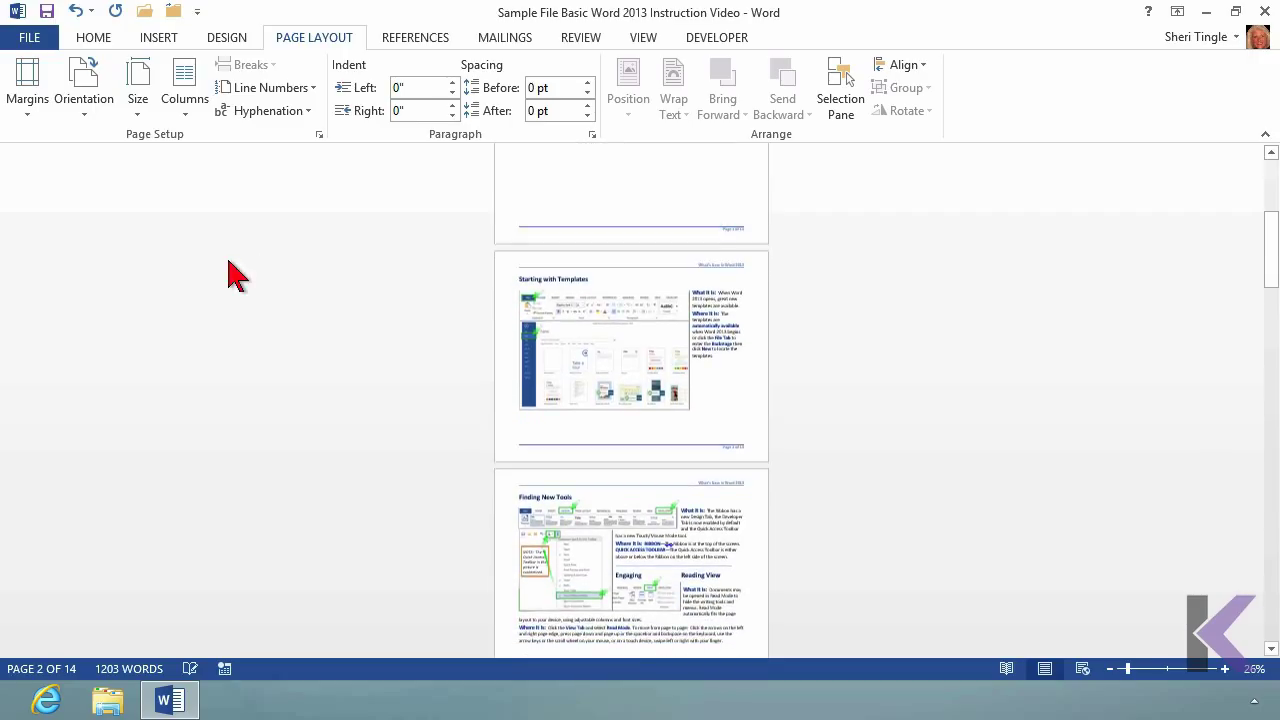
{"action": "scroll", "coordinate": [249, 266], "scroll_direction": "down", "scroll_amount": 2}
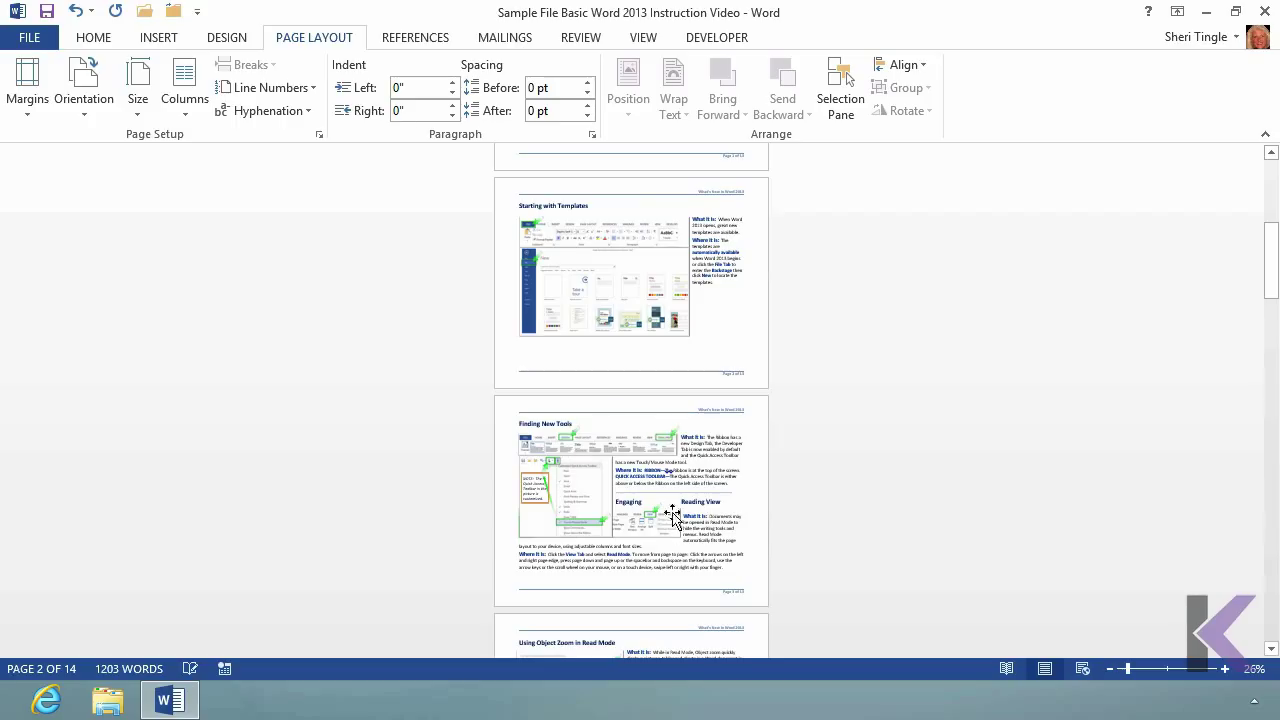
{"action": "left_click_drag", "start_coordinate": [1262, 288], "coordinate": [1276, 183]}
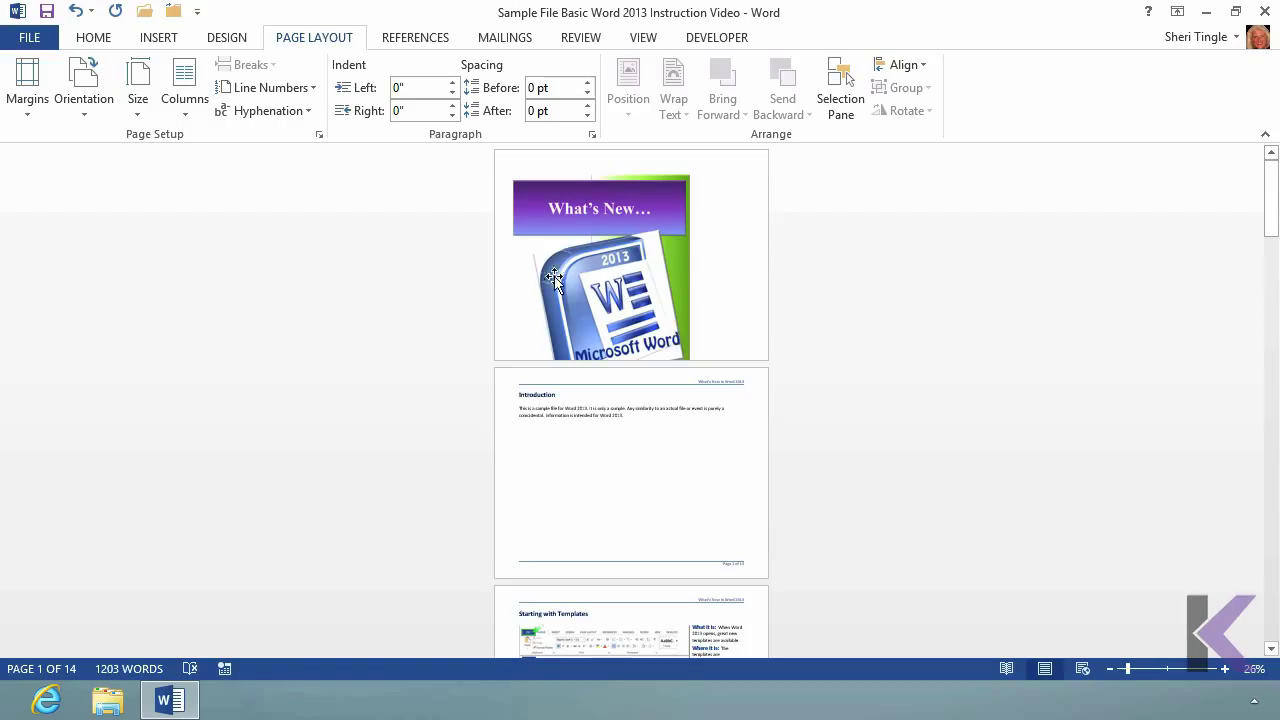
{"action": "left_click", "coordinate": [90, 118]}
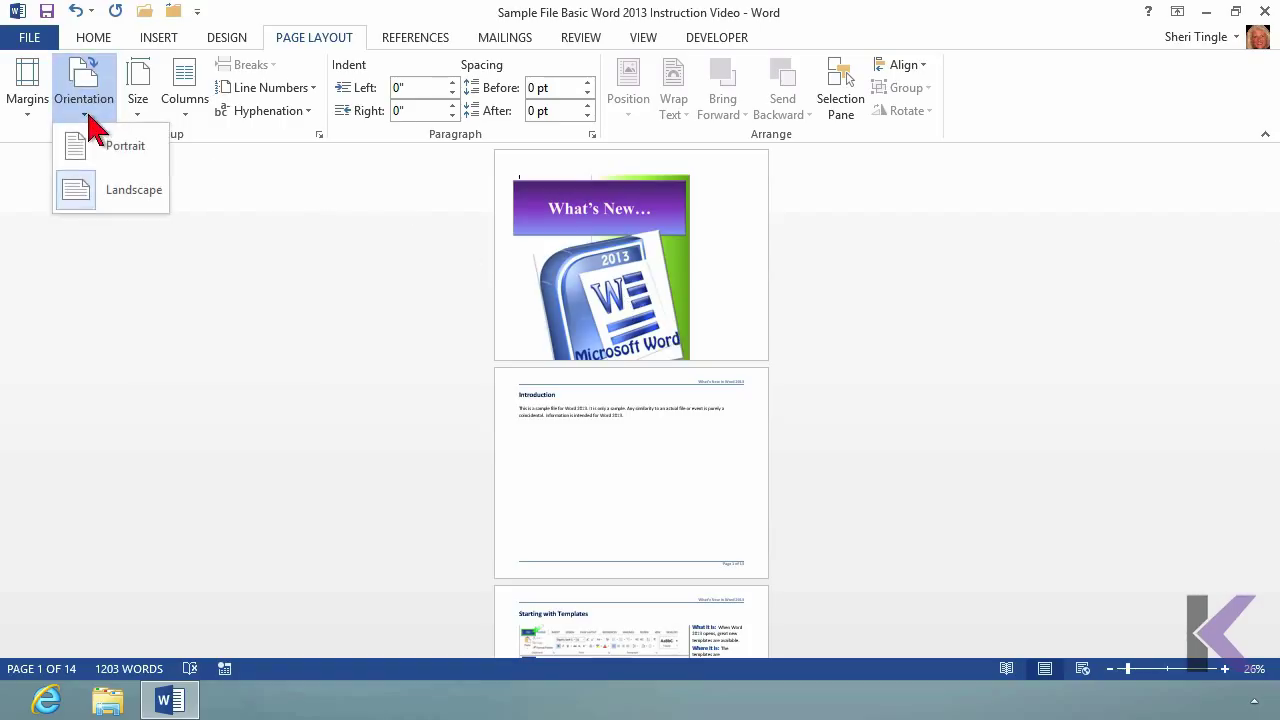
Return the pages to Portrait orientation, restoring the 11 Letter pages.
{"action": "left_click", "coordinate": [106, 155]}
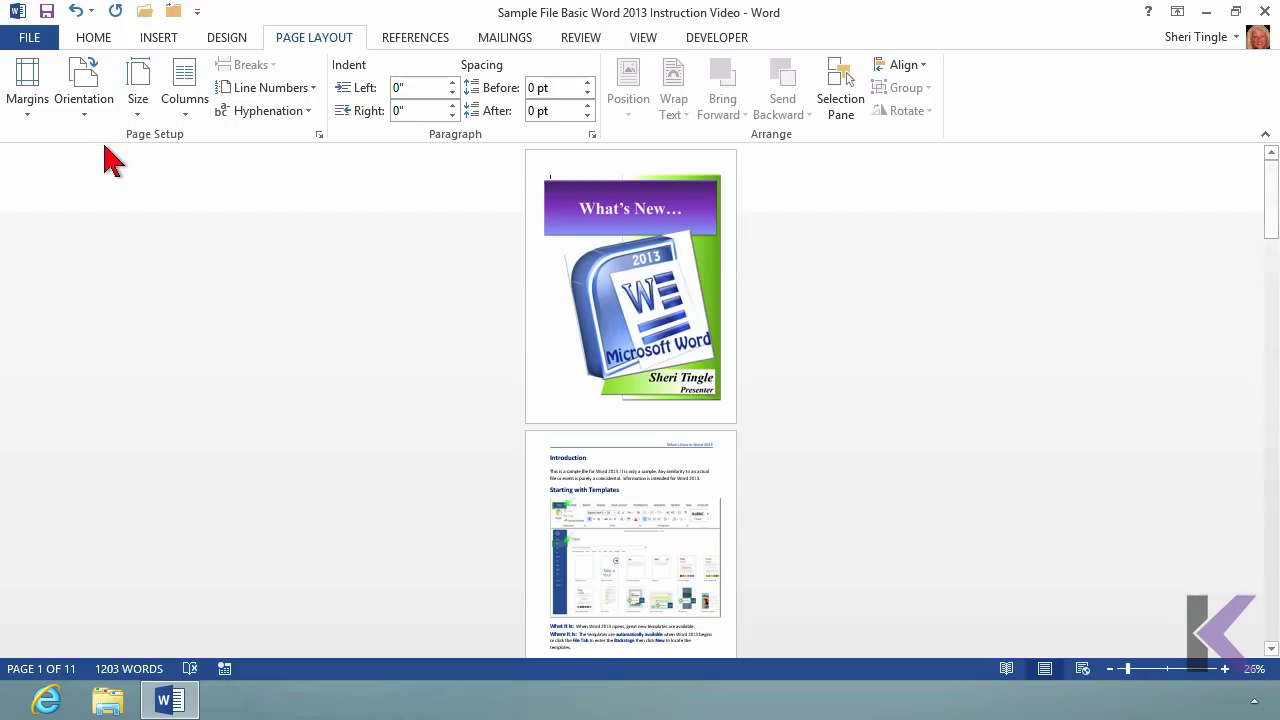
{"action": "left_click", "coordinate": [32, 122]}
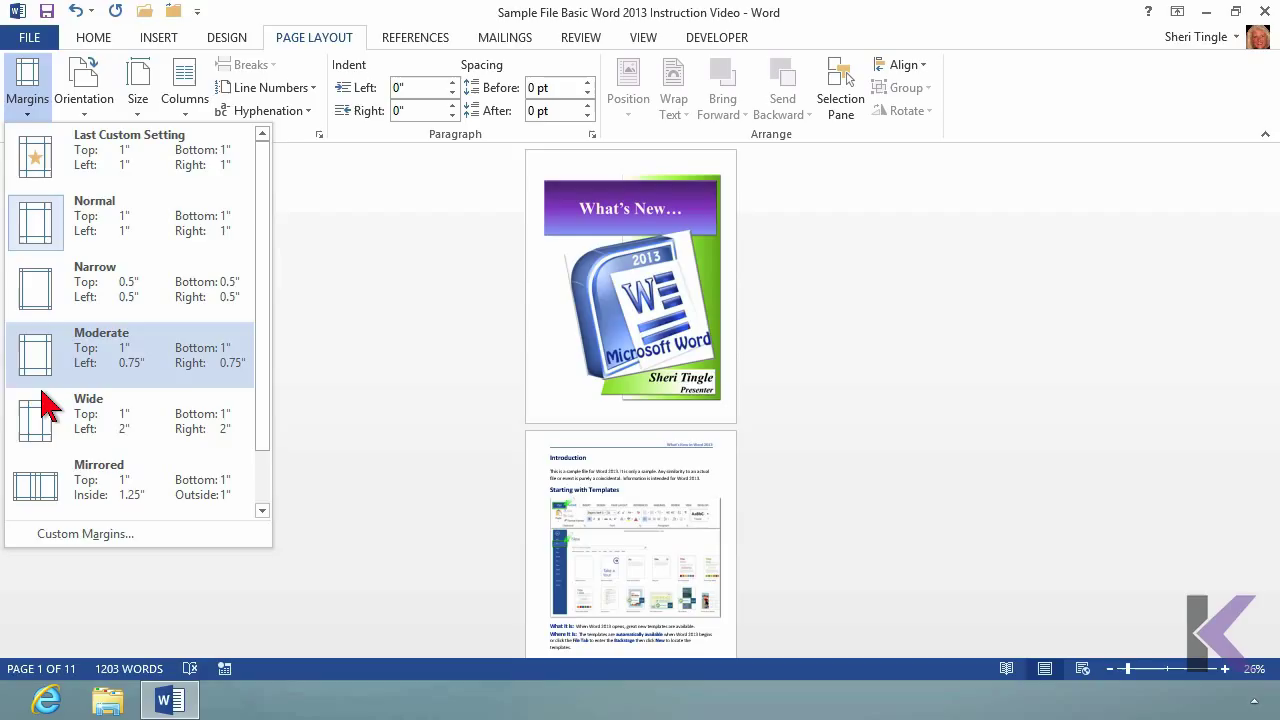
In Page Setup, set Multiple pages to Mirror margins with 1" inside and outside margins.
{"action": "left_click", "coordinate": [57, 536]}
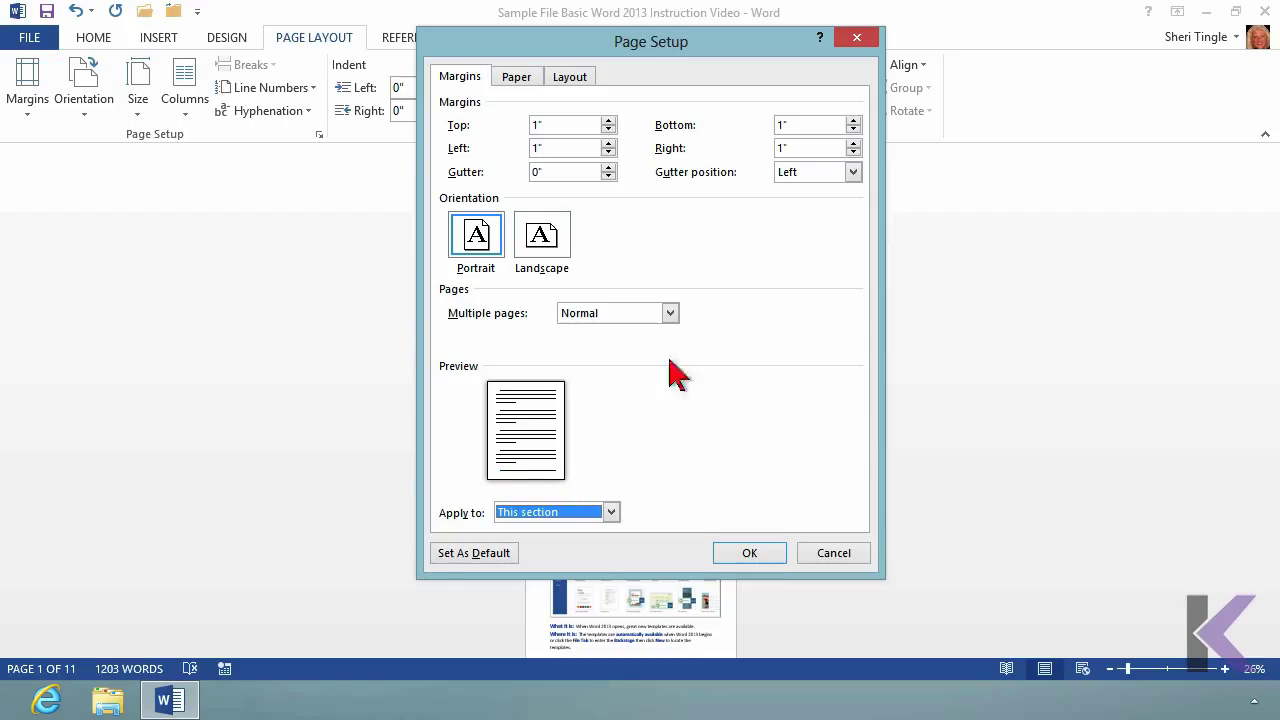
{"action": "left_click", "coordinate": [671, 314]}
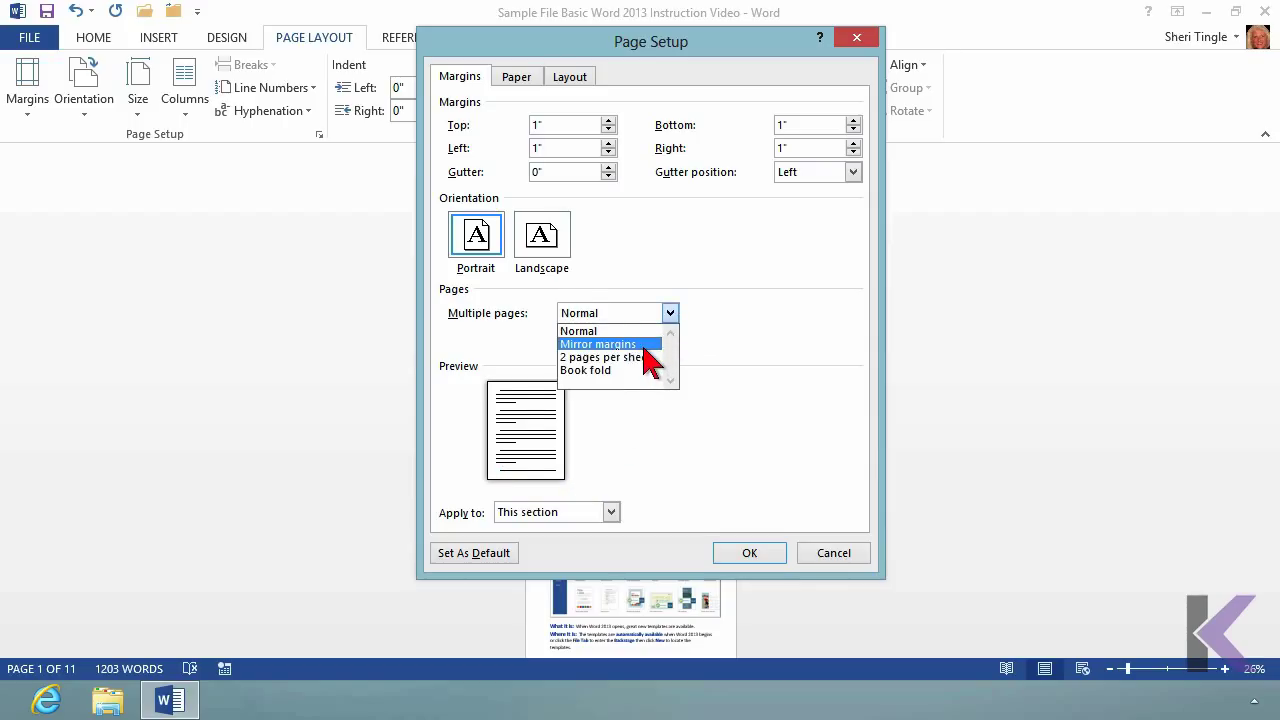
{"action": "left_click", "coordinate": [644, 346]}
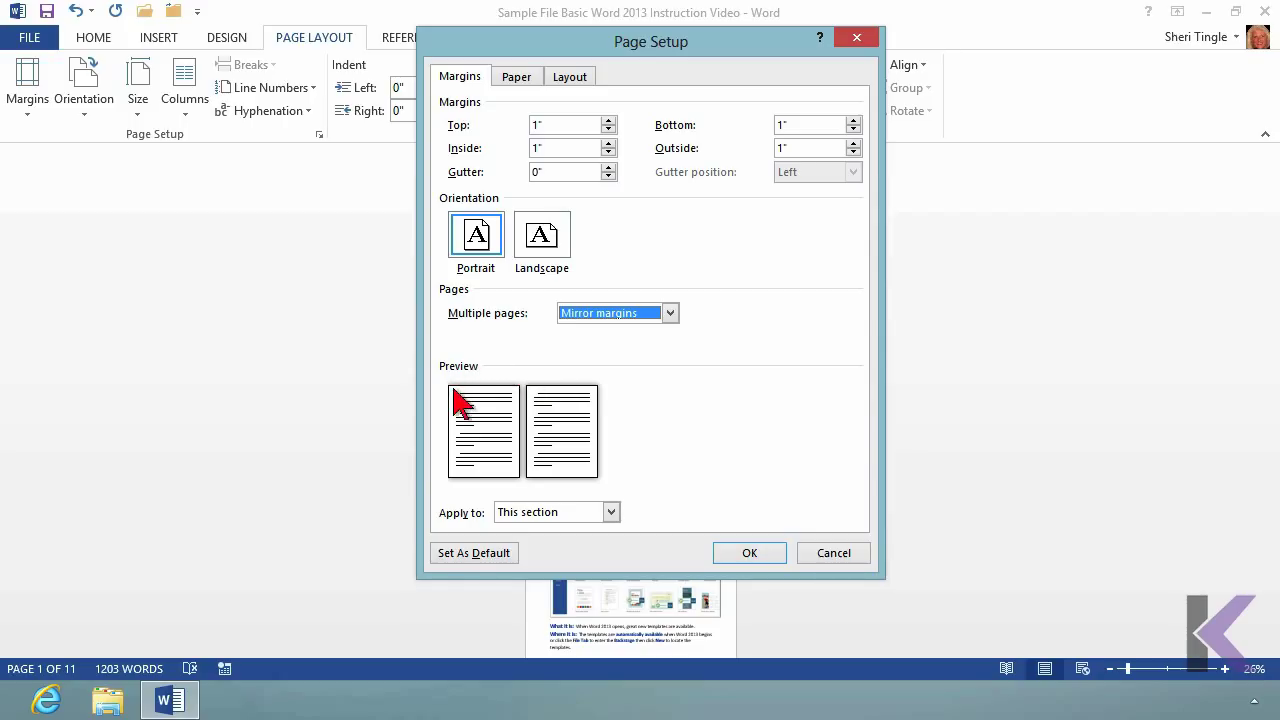
Try 2 pages per sheet and Book fold layouts, then go back to Mirror margins.
{"action": "left_click", "coordinate": [667, 313]}
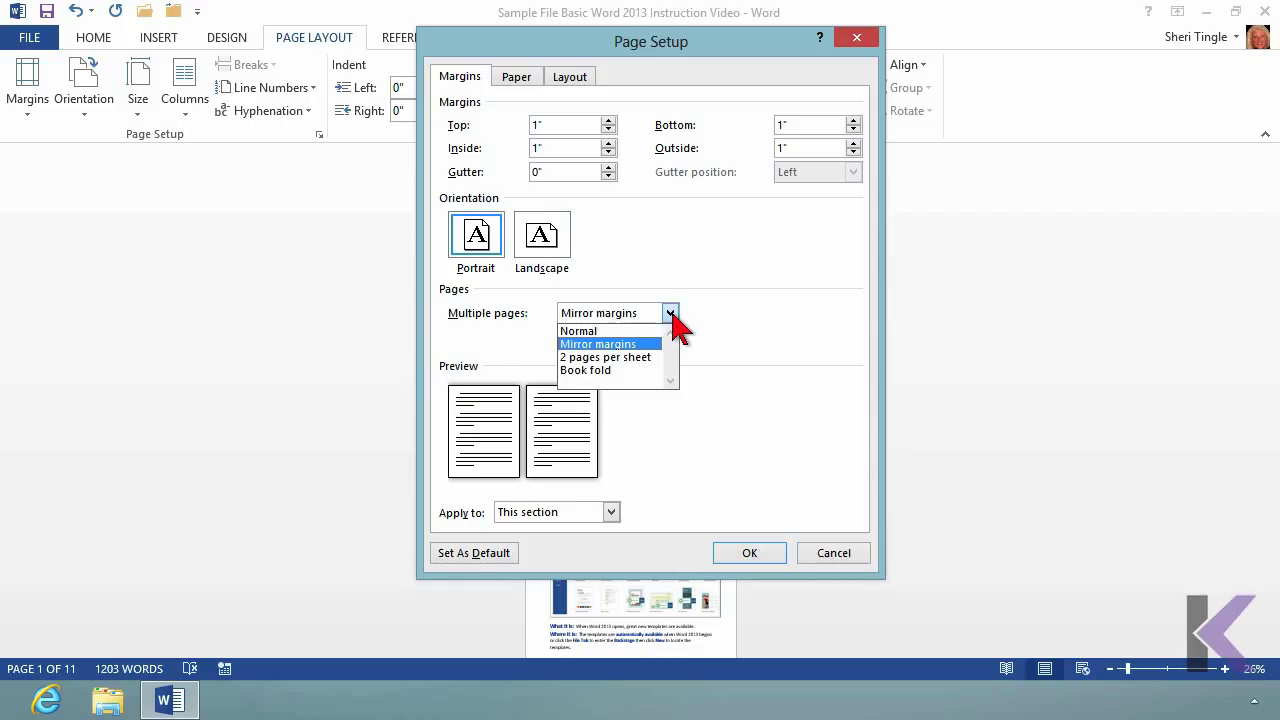
{"action": "left_click", "coordinate": [642, 358]}
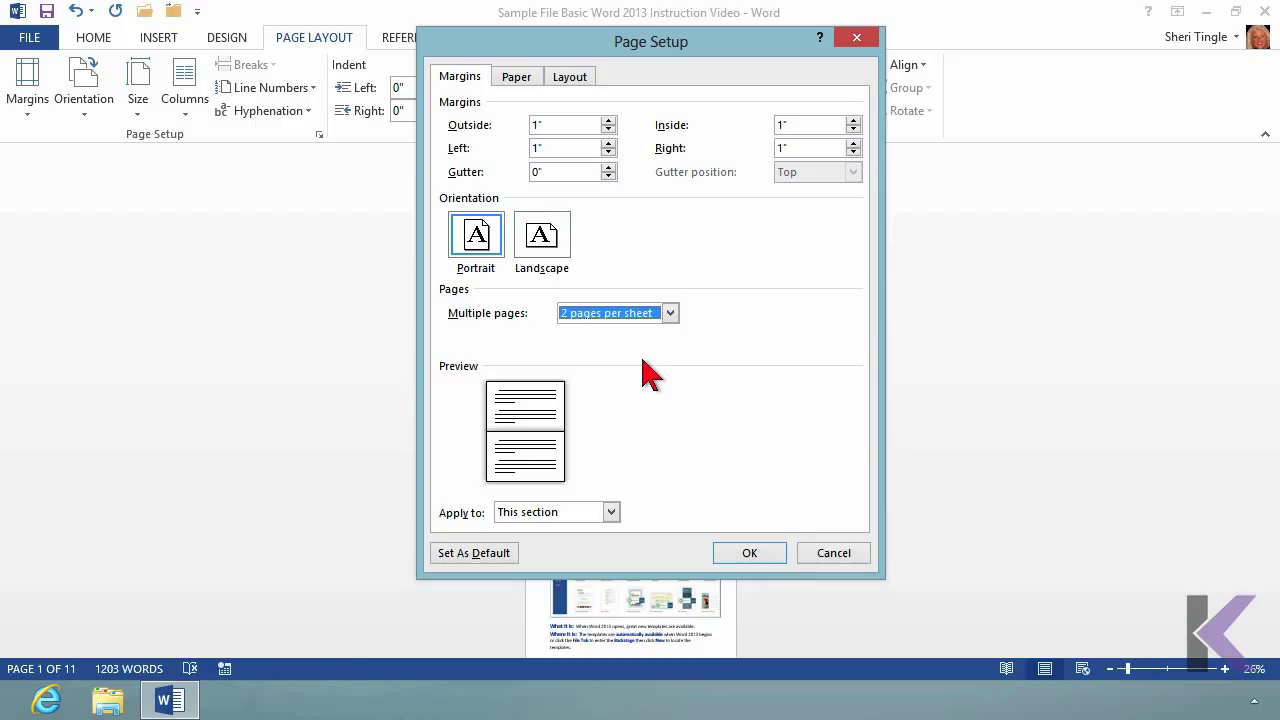
{"action": "left_click", "coordinate": [670, 313]}
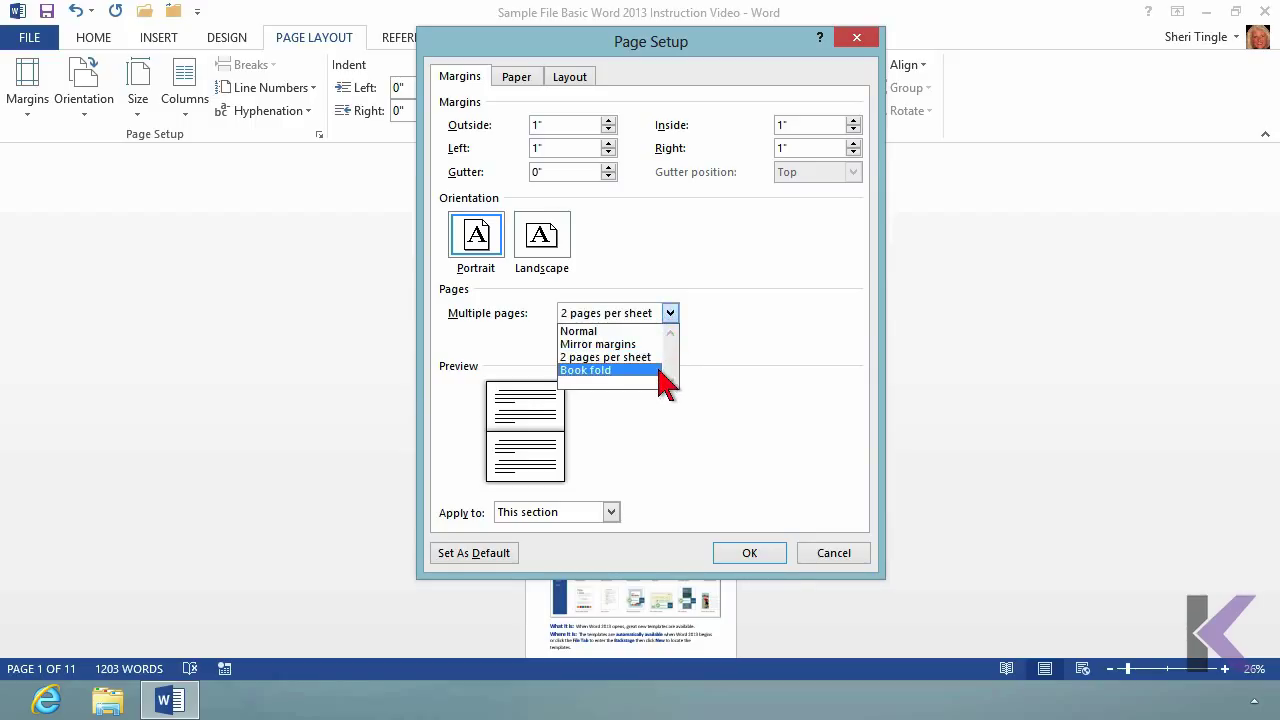
{"action": "left_click", "coordinate": [610, 370]}
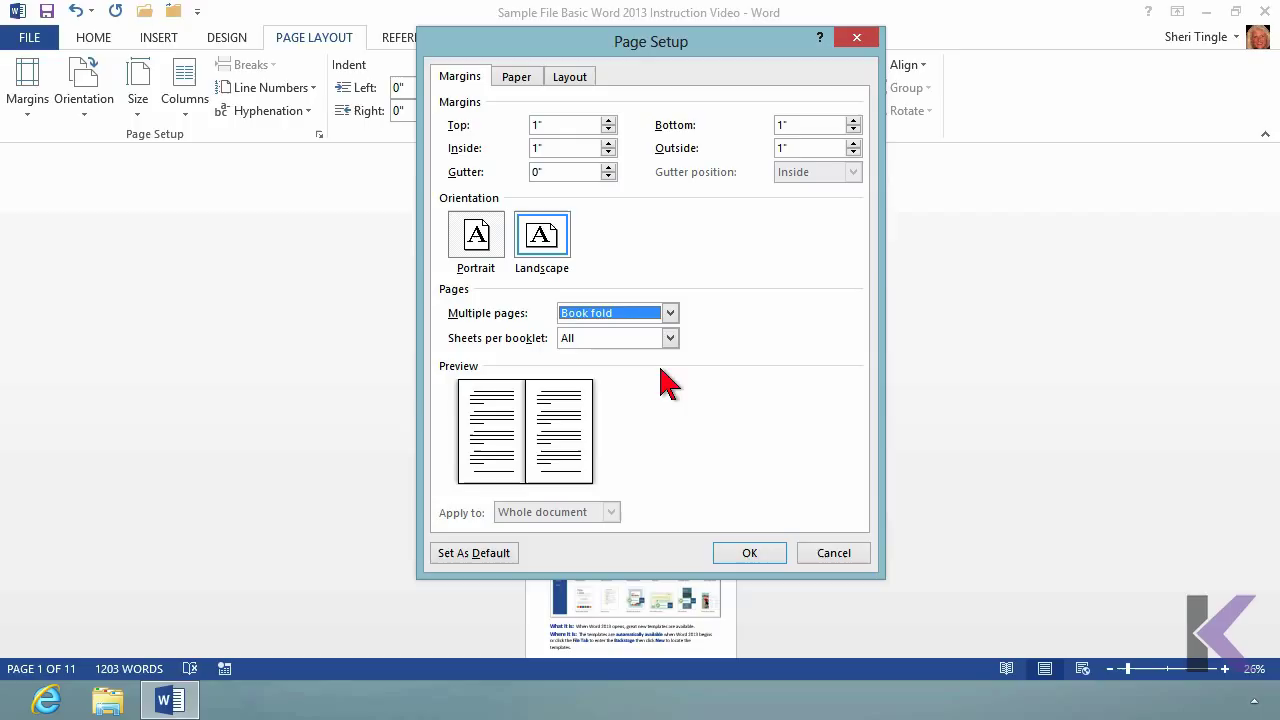
{"action": "left_click", "coordinate": [672, 317]}
{"action": "left_click", "coordinate": [652, 344]}
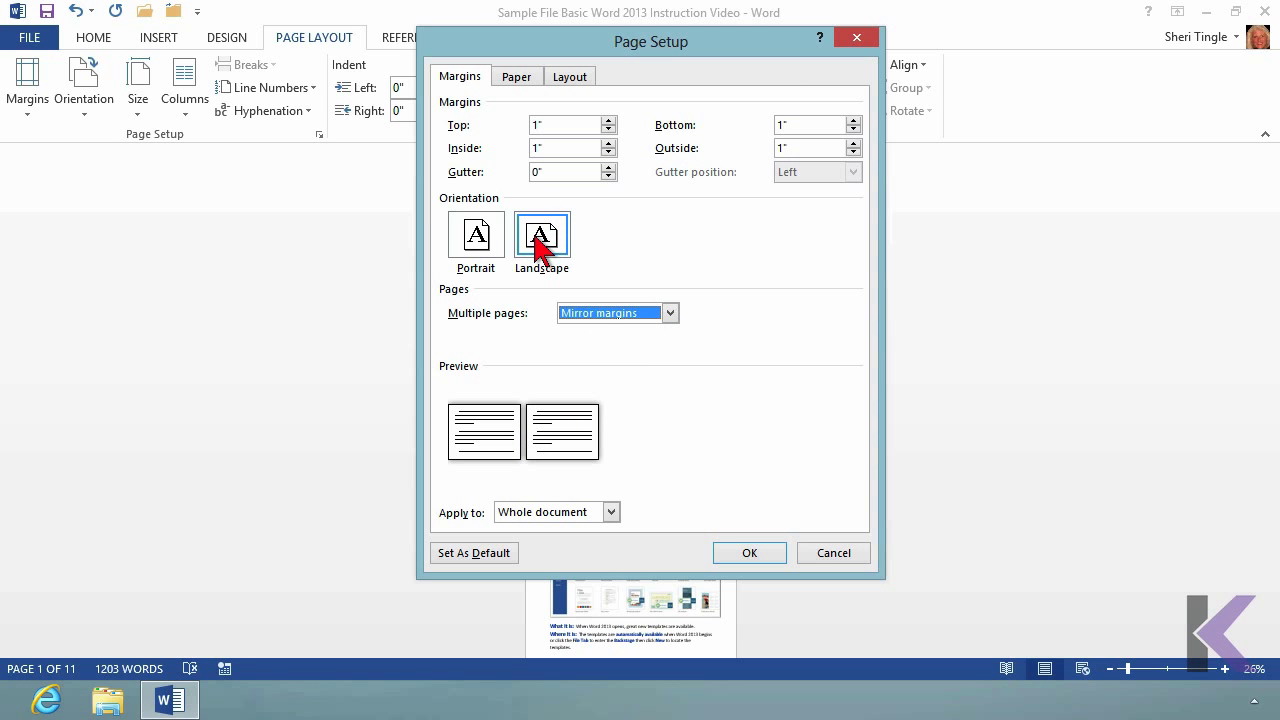
Set orientation to Portrait, then choose Book fold, which switches it to Landscape.
{"action": "left_click", "coordinate": [478, 240]}
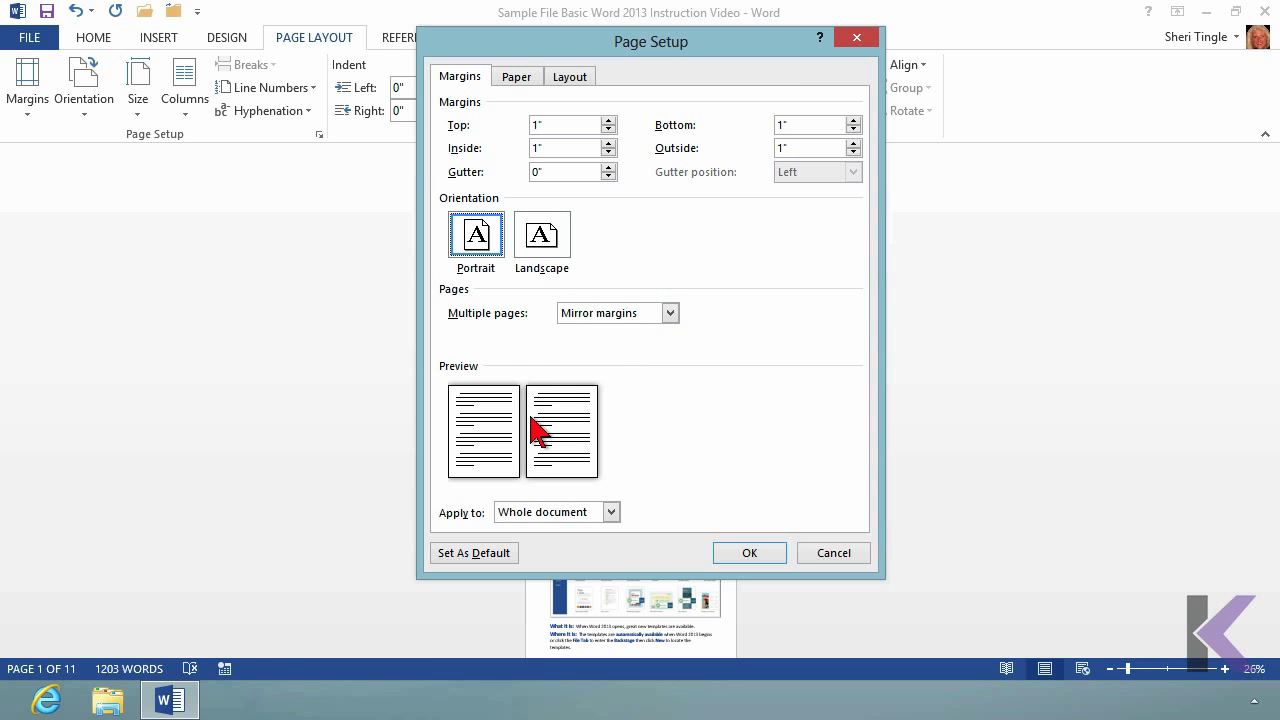
{"action": "left_click", "coordinate": [671, 322]}
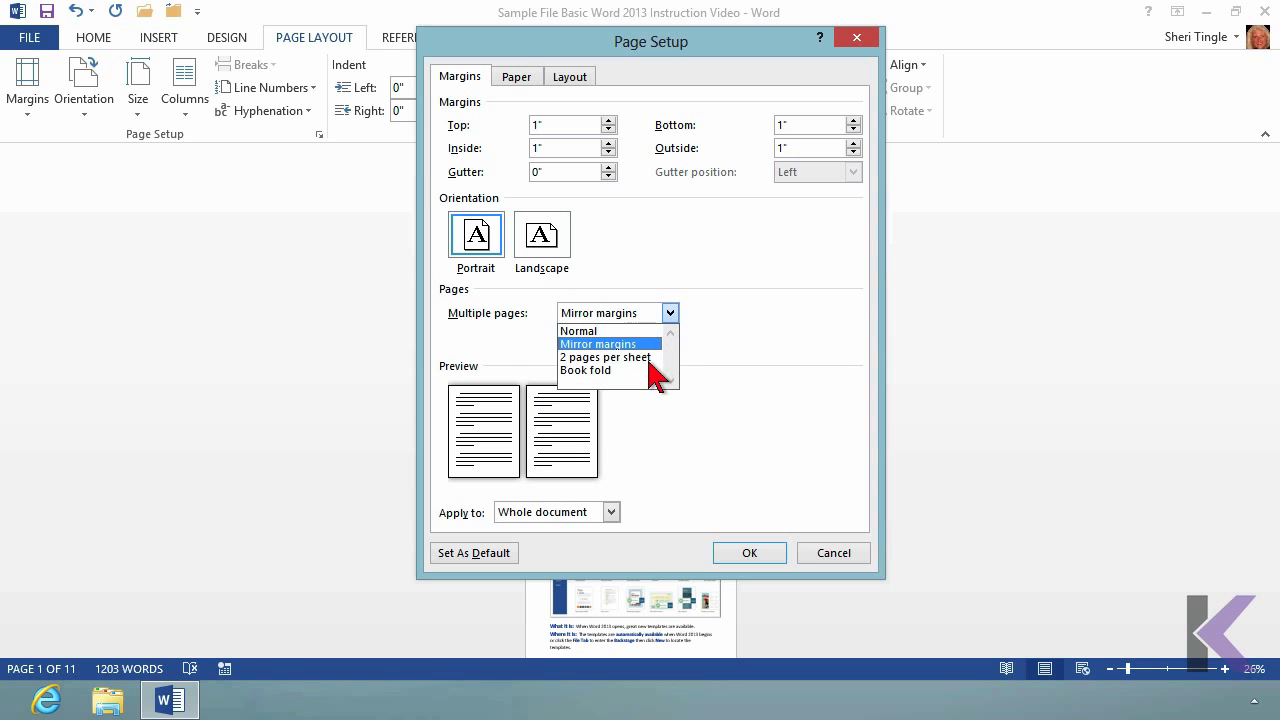
{"action": "left_click", "coordinate": [652, 372]}
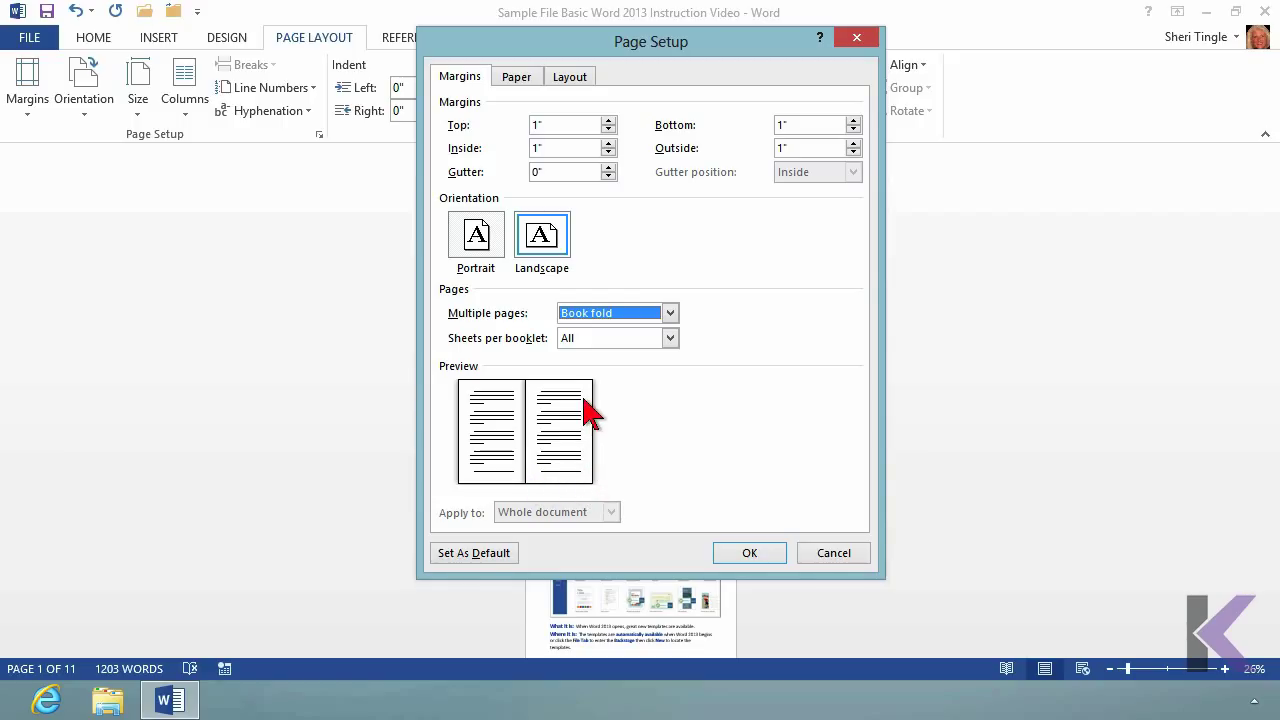
Apply Book fold with a 0.6" gutter and All sheets per booklet, giving 24 pages.
{"action": "left_click", "coordinate": [608, 167]}
{"action": "left_click", "coordinate": [608, 167]}
{"action": "left_click", "coordinate": [608, 167]}
{"action": "left_click", "coordinate": [608, 167]}
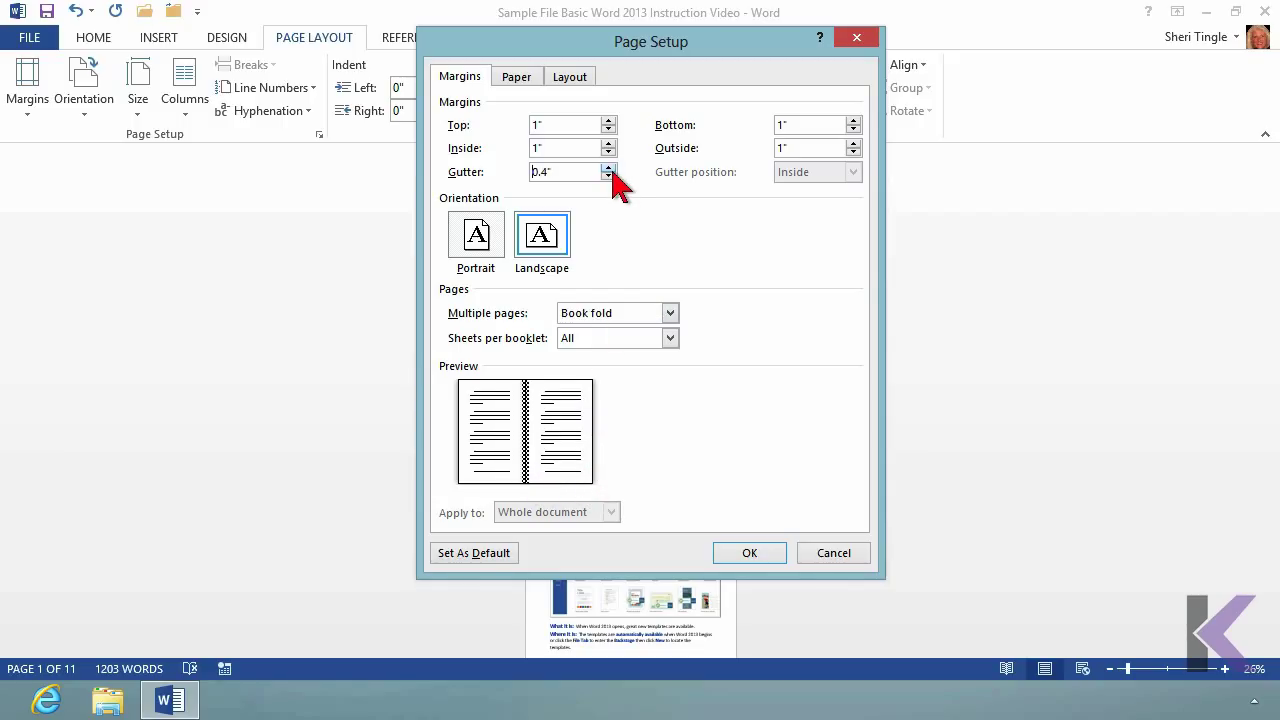
{"action": "left_click", "coordinate": [608, 167]}
{"action": "left_click", "coordinate": [608, 167]}
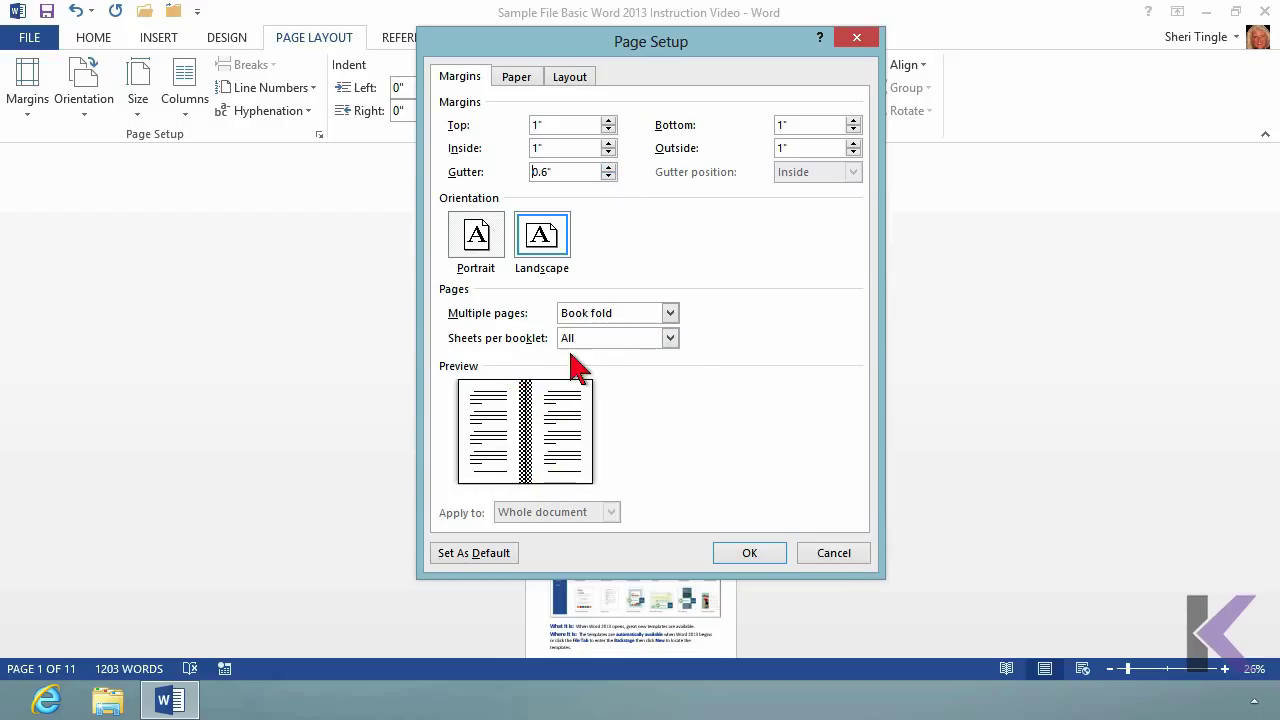
{"action": "left_click", "coordinate": [671, 340]}
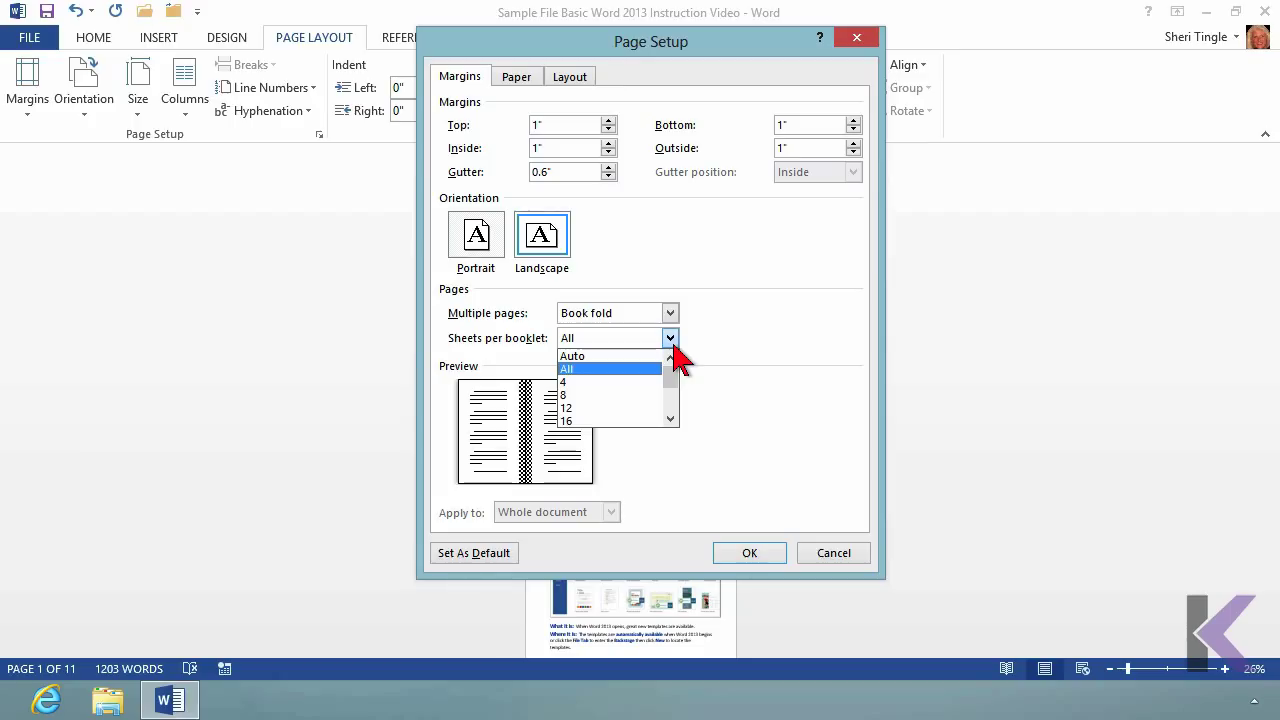
{"action": "left_click", "coordinate": [673, 343]}
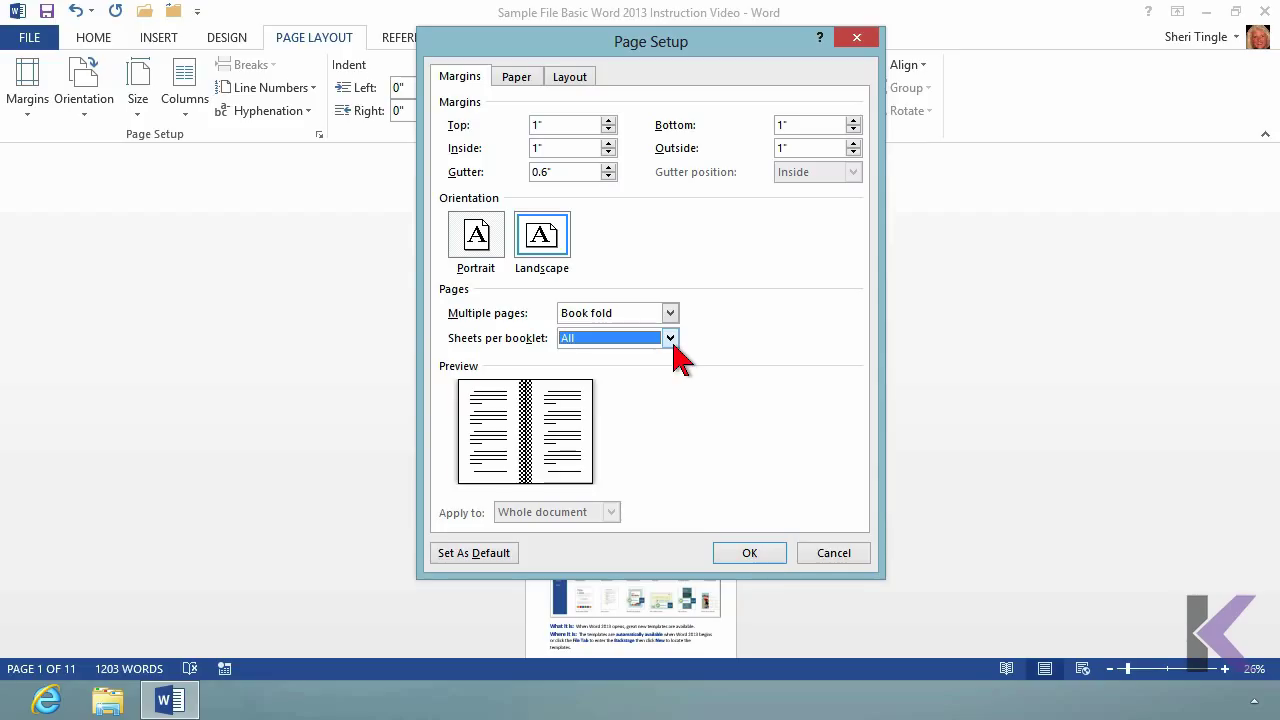
{"action": "left_click", "coordinate": [749, 553]}
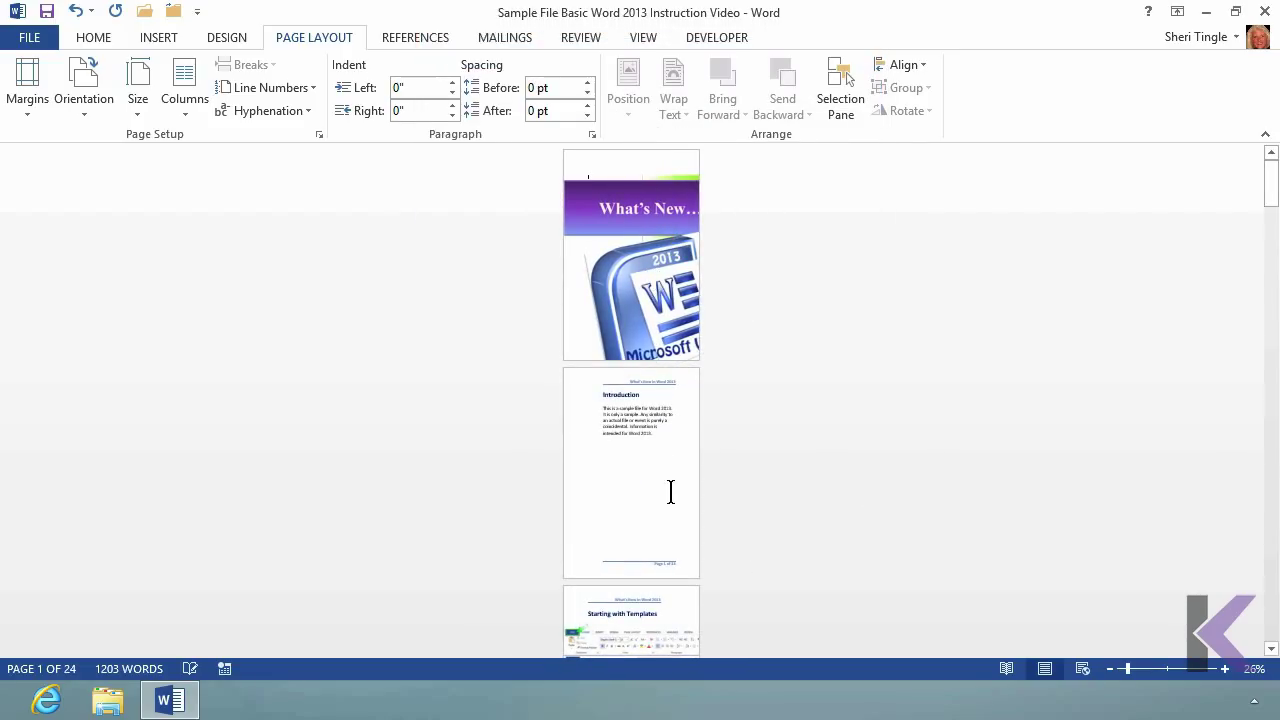
{"action": "left_click", "coordinate": [1166, 669]}
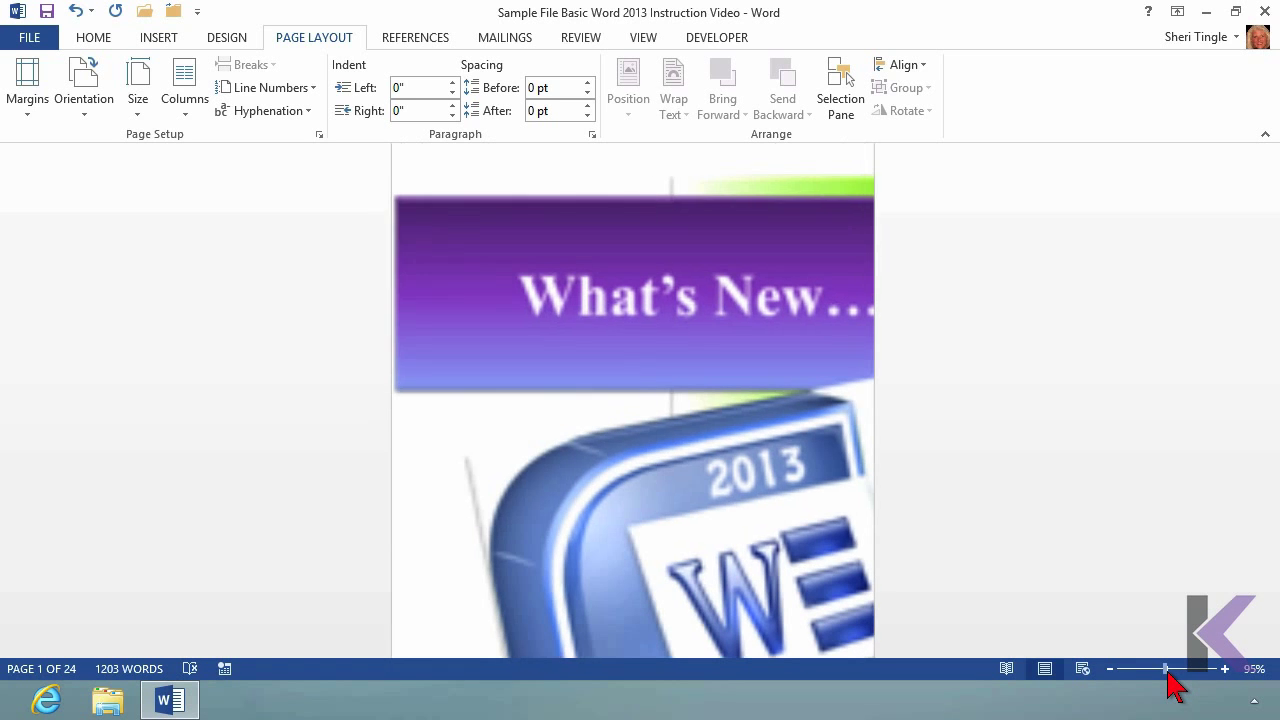
{"action": "scroll", "coordinate": [1027, 433], "scroll_direction": "down", "scroll_amount": 5}
{"action": "scroll", "coordinate": [1027, 433], "scroll_direction": "down", "scroll_amount": 10}
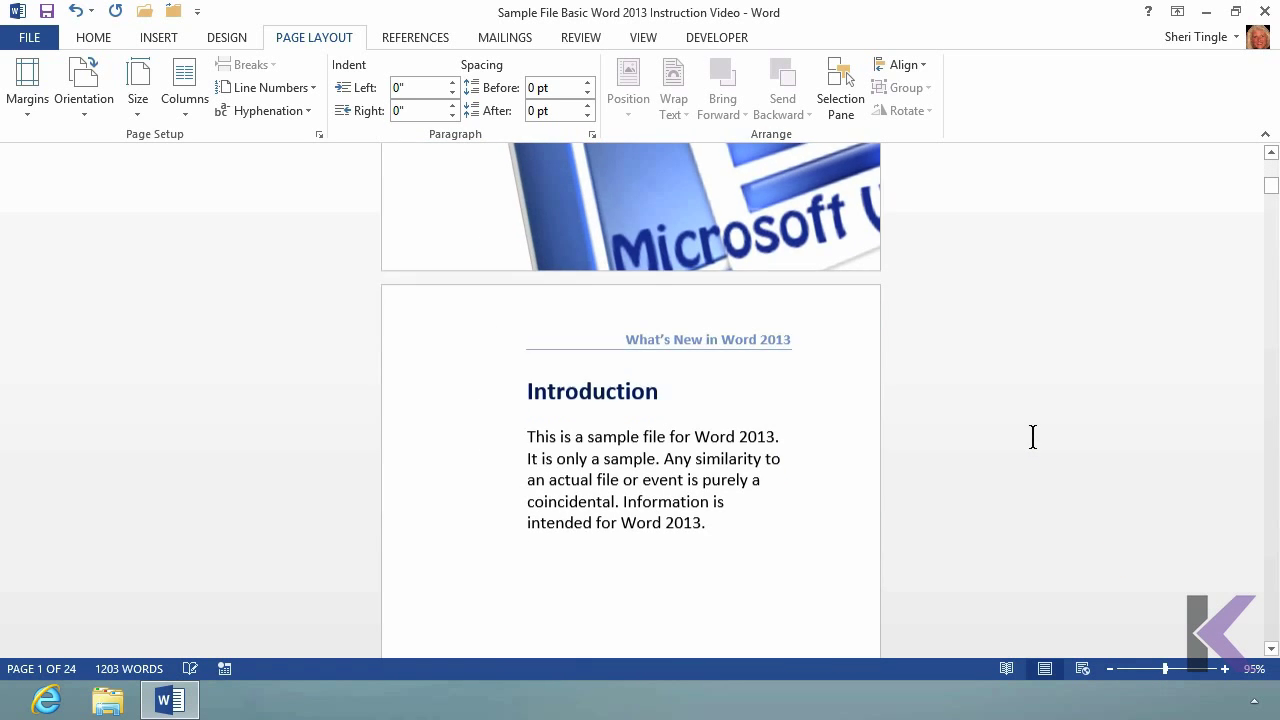
{"action": "scroll", "coordinate": [1027, 440], "scroll_direction": "down", "scroll_amount": 10}
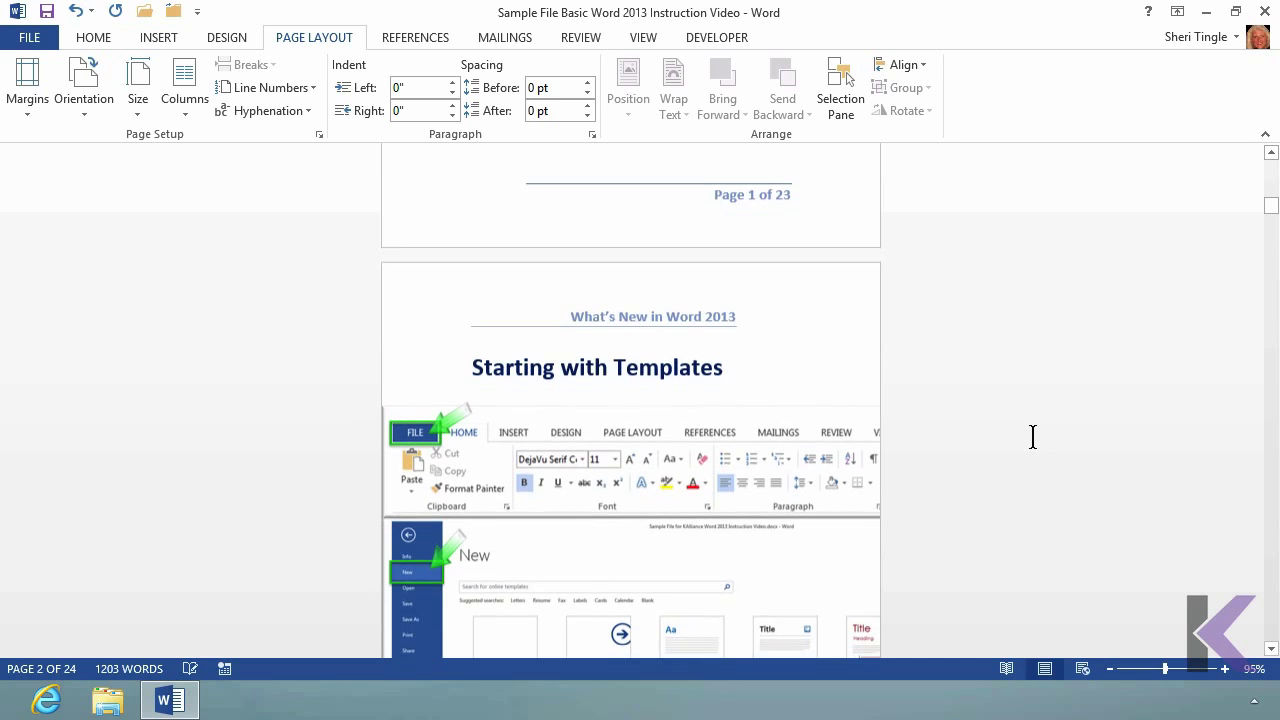
{"action": "scroll", "coordinate": [1033, 437], "scroll_direction": "up", "scroll_amount": 3}
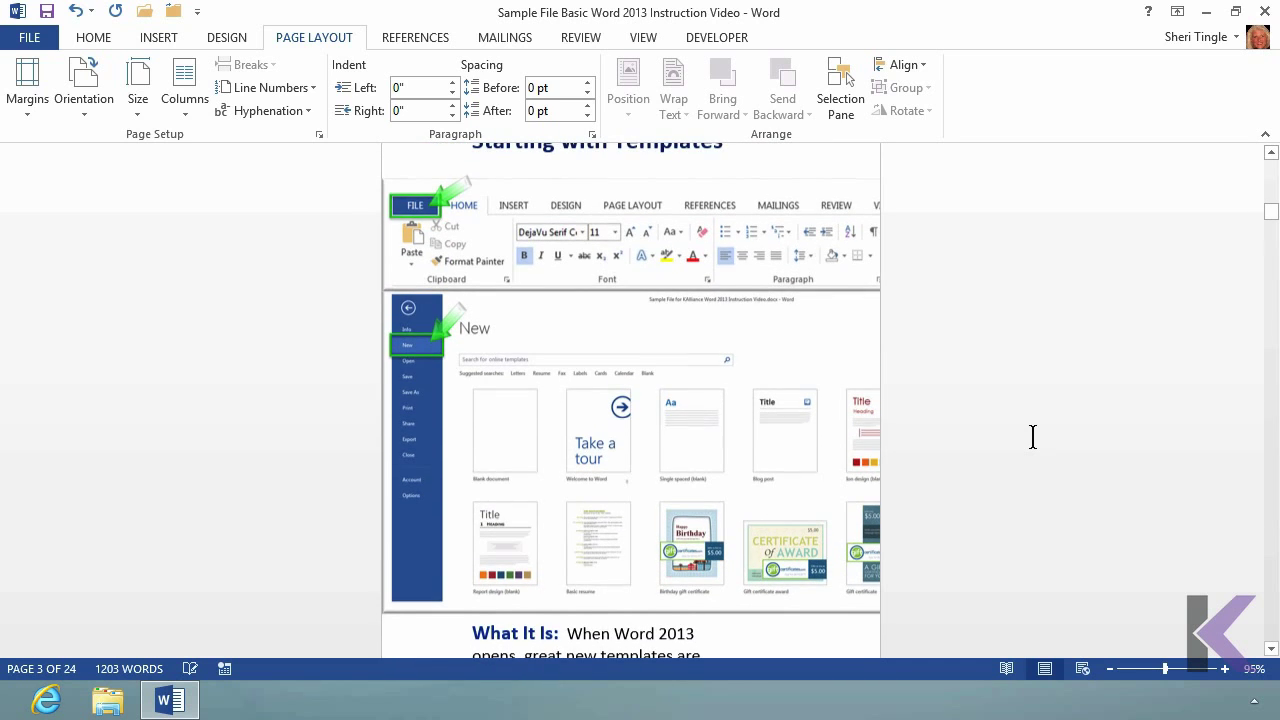
{"action": "scroll", "coordinate": [1033, 437], "scroll_direction": "down", "scroll_amount": 6}
{"action": "scroll", "coordinate": [1027, 440], "scroll_direction": "down", "scroll_amount": 2}
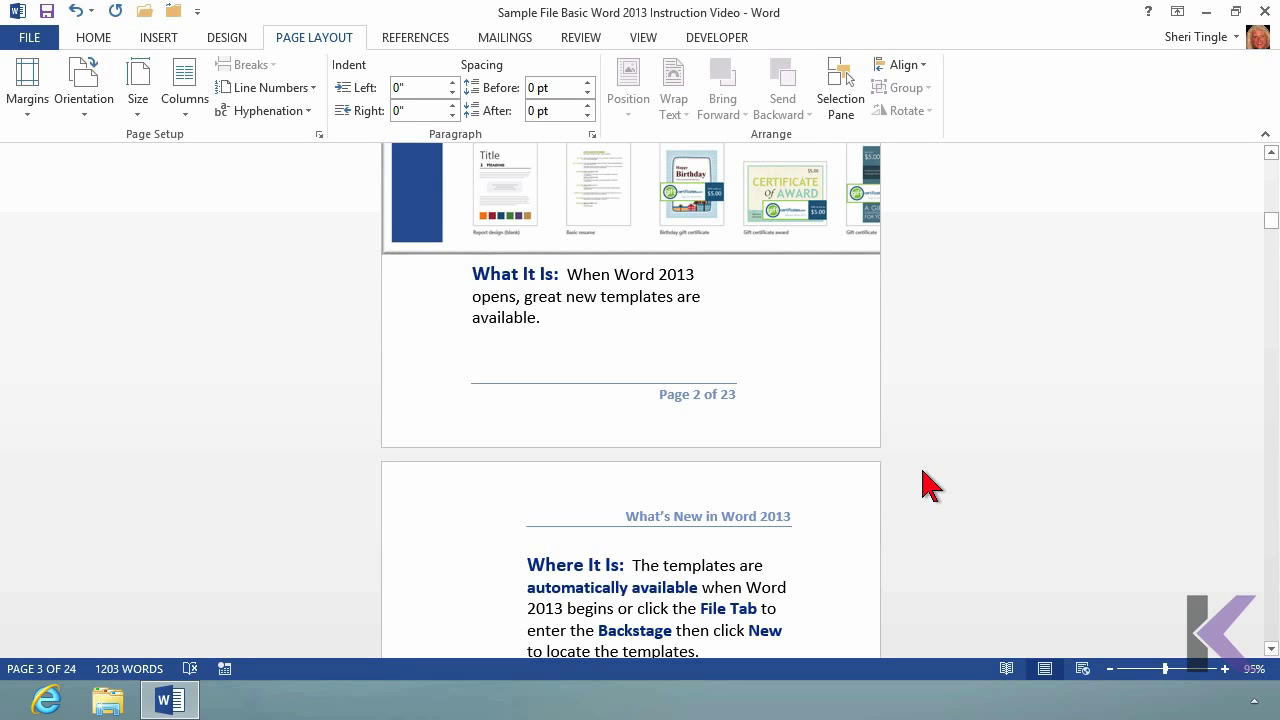
{"action": "scroll", "coordinate": [929, 486], "scroll_direction": "down", "scroll_amount": 2}
{"action": "scroll", "coordinate": [935, 482], "scroll_direction": "down", "scroll_amount": 20}
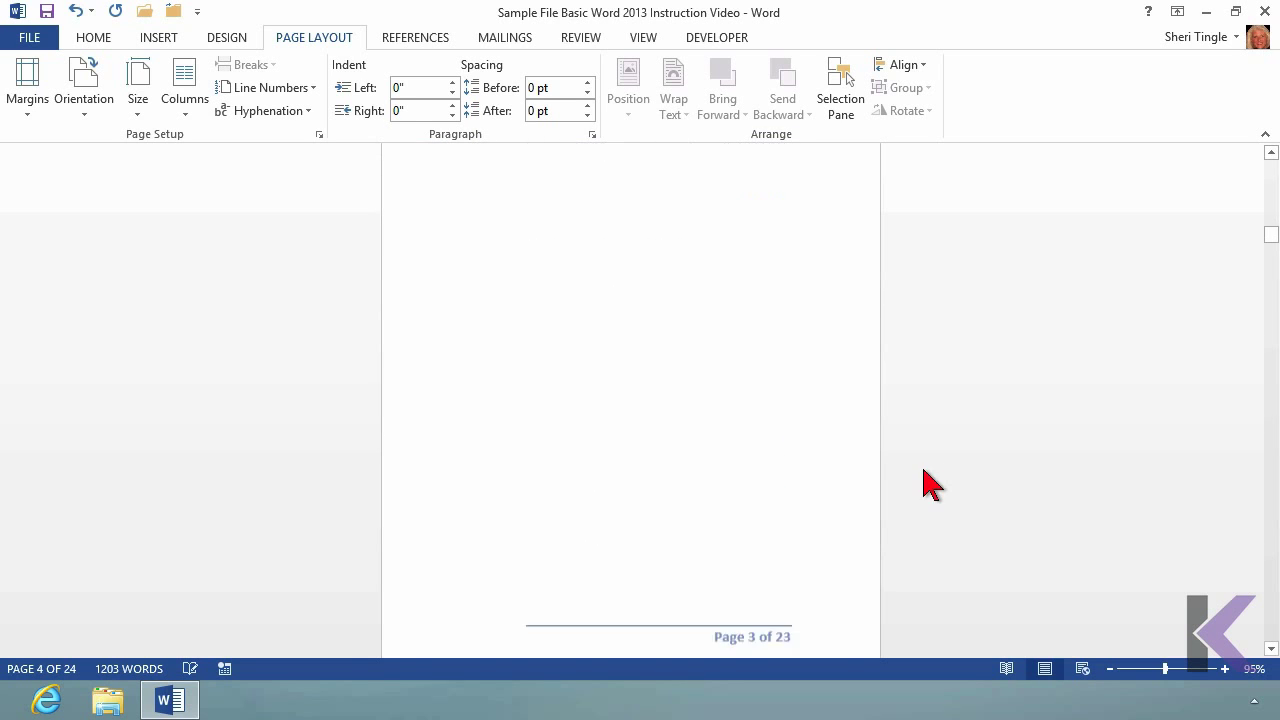
{"action": "scroll", "coordinate": [930, 485], "scroll_direction": "down", "scroll_amount": 8}
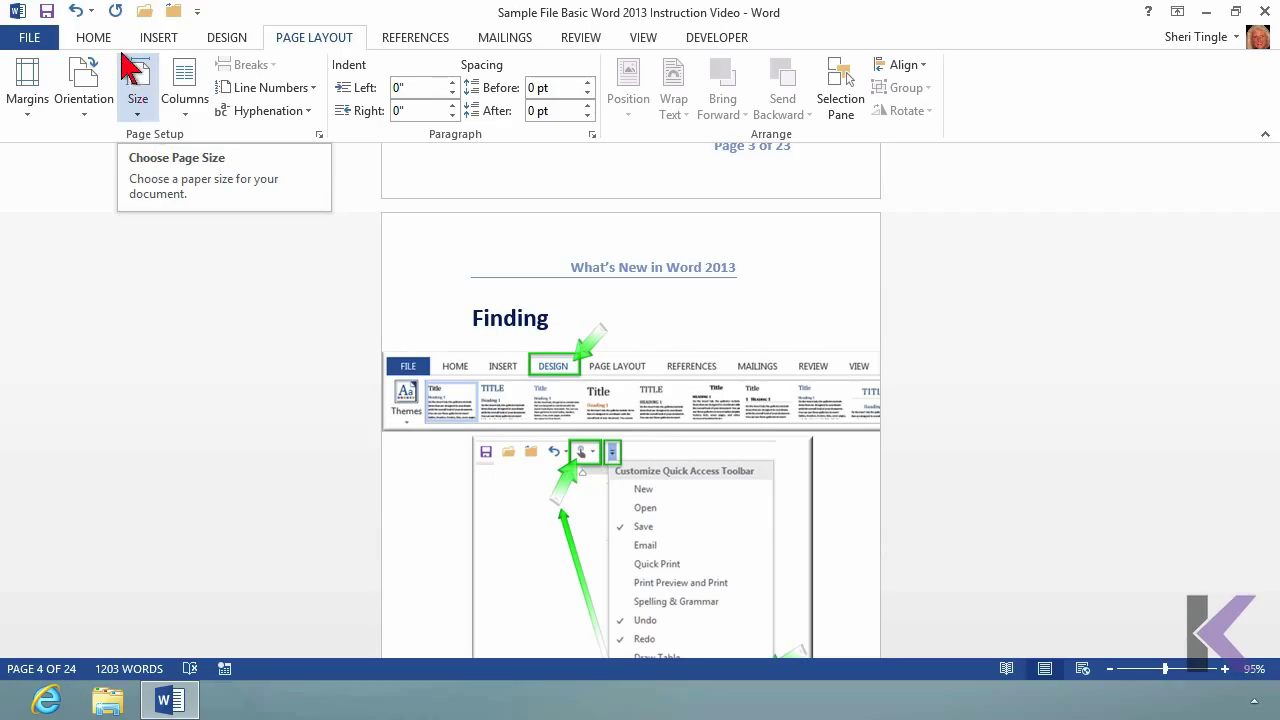
Undo the Book fold change, zoom out to 42%, and scroll to check the Letter pages.
{"action": "left_click", "coordinate": [80, 13]}
{"action": "left_click", "coordinate": [80, 13]}
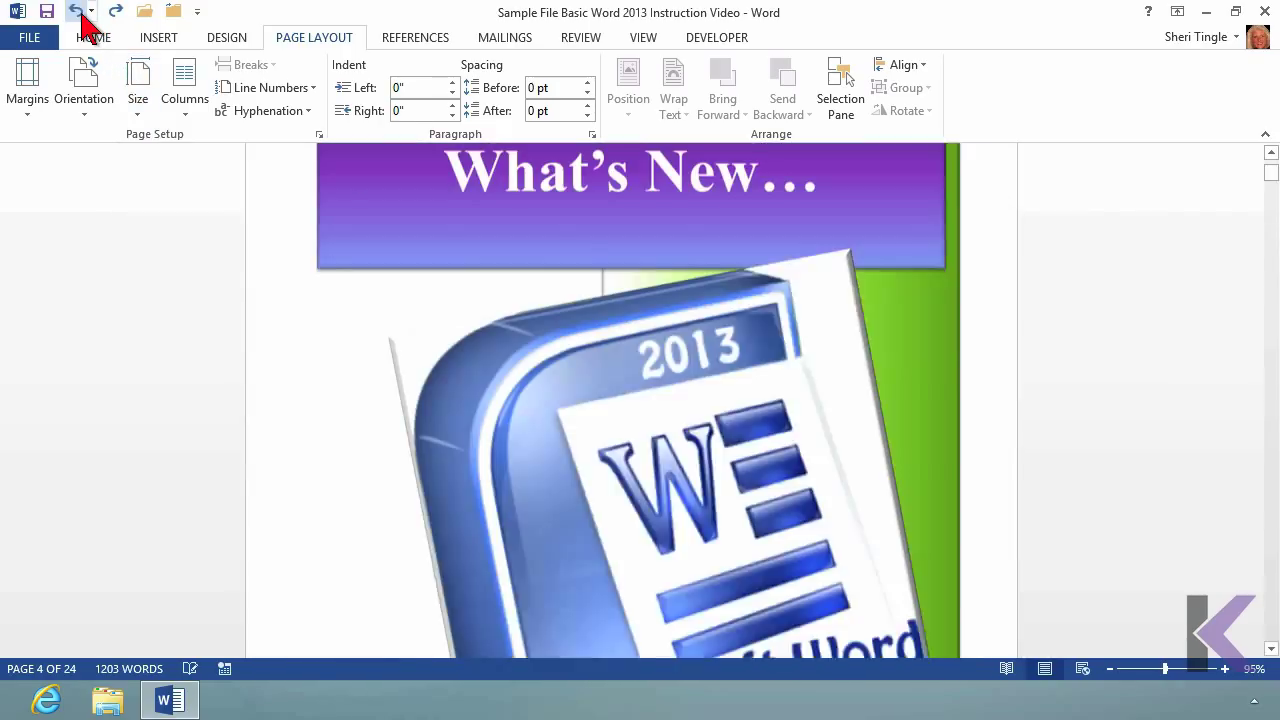
{"action": "left_click", "coordinate": [1139, 676]}
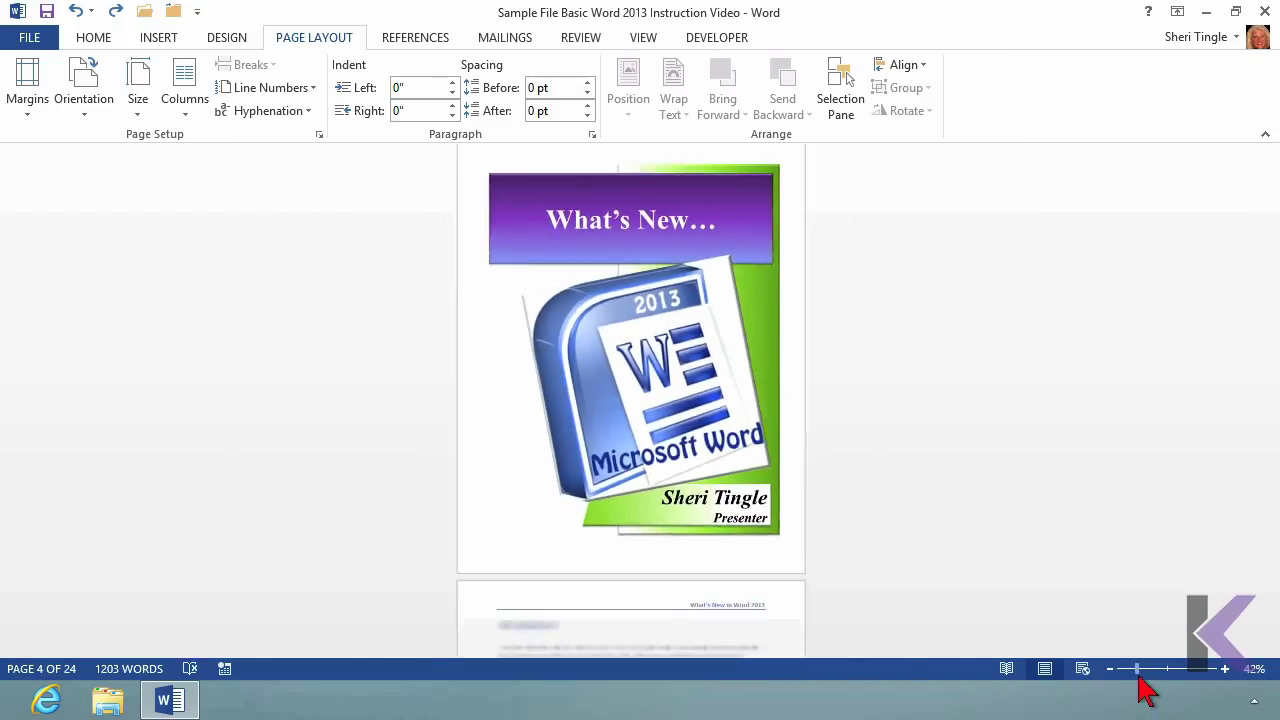
{"action": "scroll", "coordinate": [1067, 439], "scroll_direction": "down", "scroll_amount": 3}
{"action": "scroll", "coordinate": [1067, 439], "scroll_direction": "down", "scroll_amount": 3}
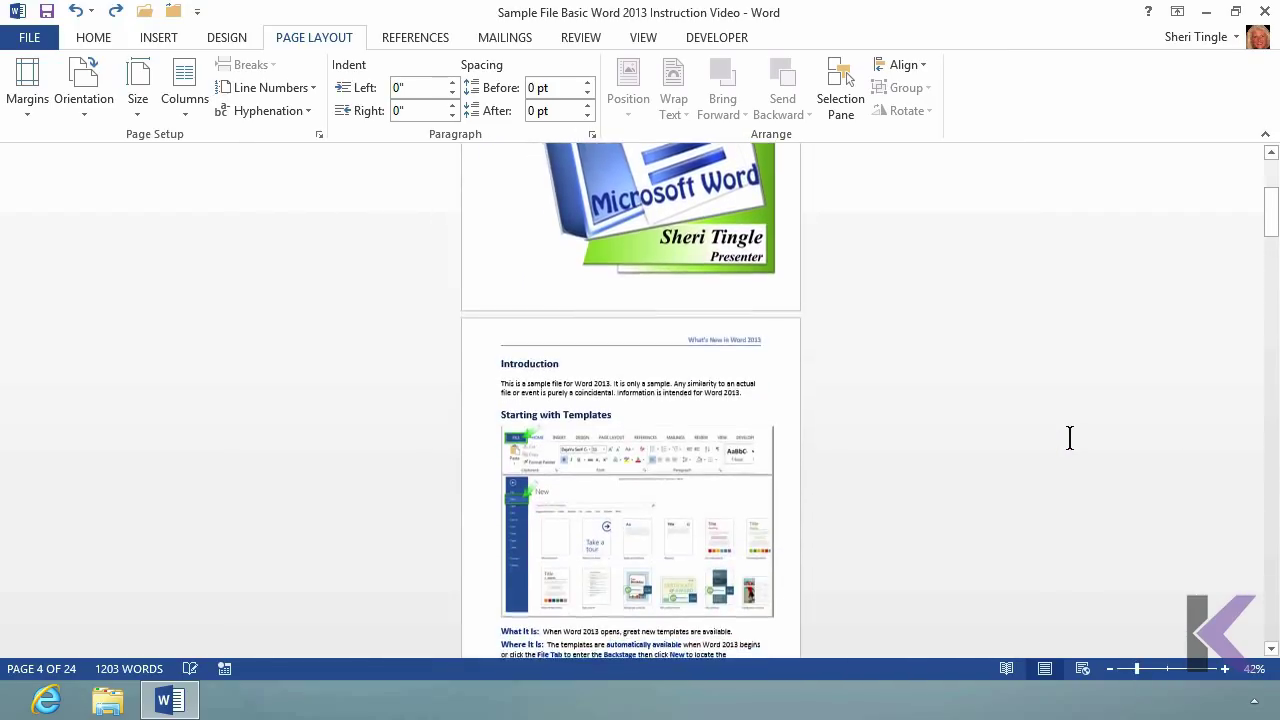